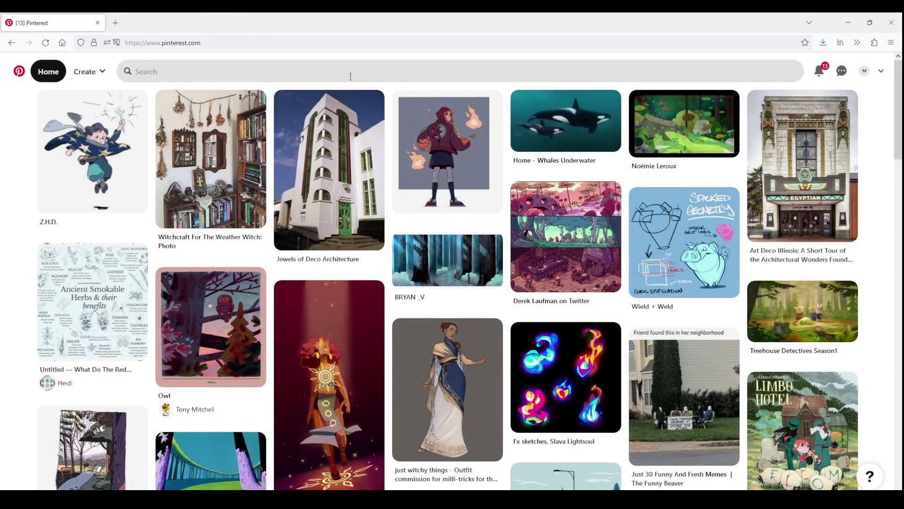
Search Pinterest for "snow cartoon illustration".
click(350, 77)
text(snow car)
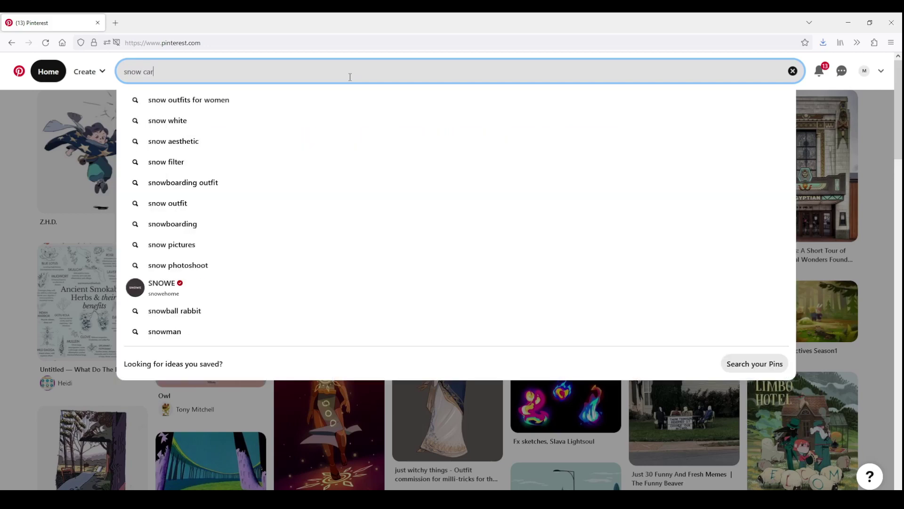
text(toon illustration)
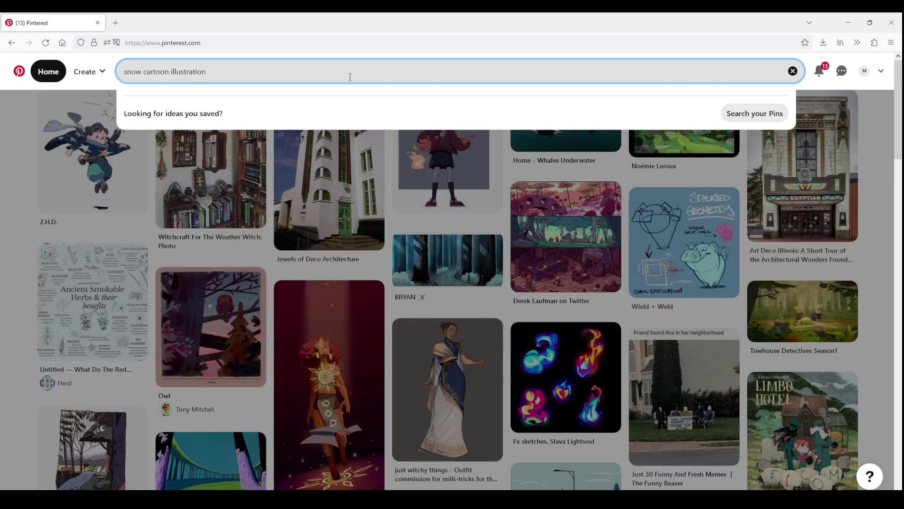
key(Return)
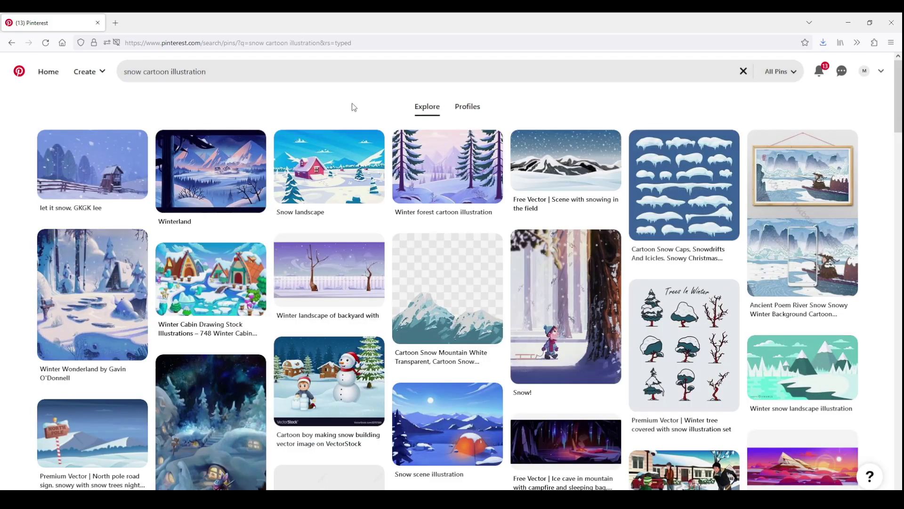
Browse the snow illustration results and open the "Winter forest cartoon illustration" pin.
scroll(505, 232, down, 5)
scroll(506, 231, down, 5)
scroll(506, 232, down, 5)
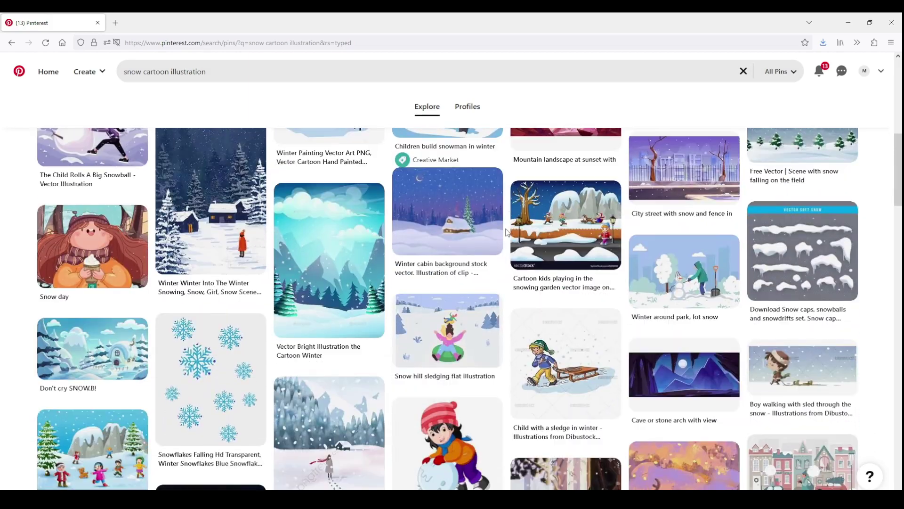
scroll(505, 232, down, 5)
scroll(505, 231, down, 5)
scroll(506, 232, up, 15)
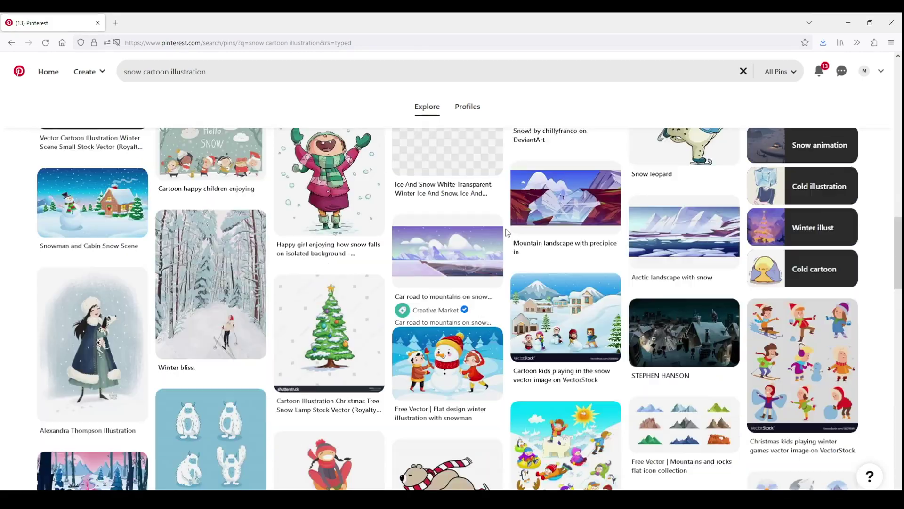
scroll(506, 232, up, 3)
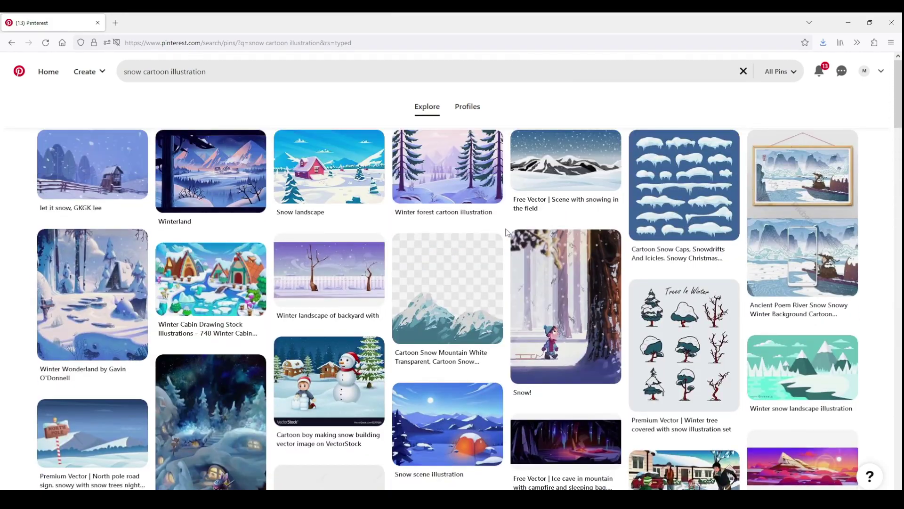
click(482, 211)
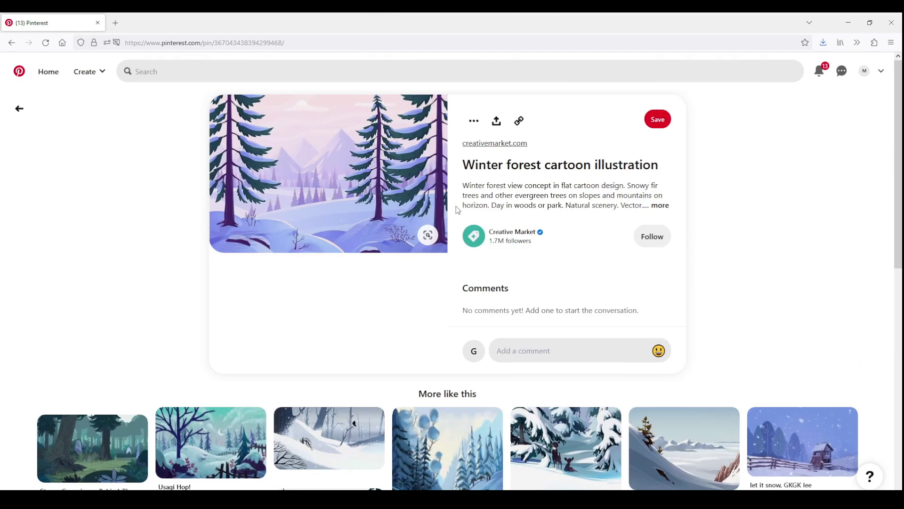
Open the related "Friends" pin and, from its suggestions, the "Winter landscape" pin with the black-framed forest scene.
scroll(456, 209, down, 3)
scroll(322, 206, down, 2)
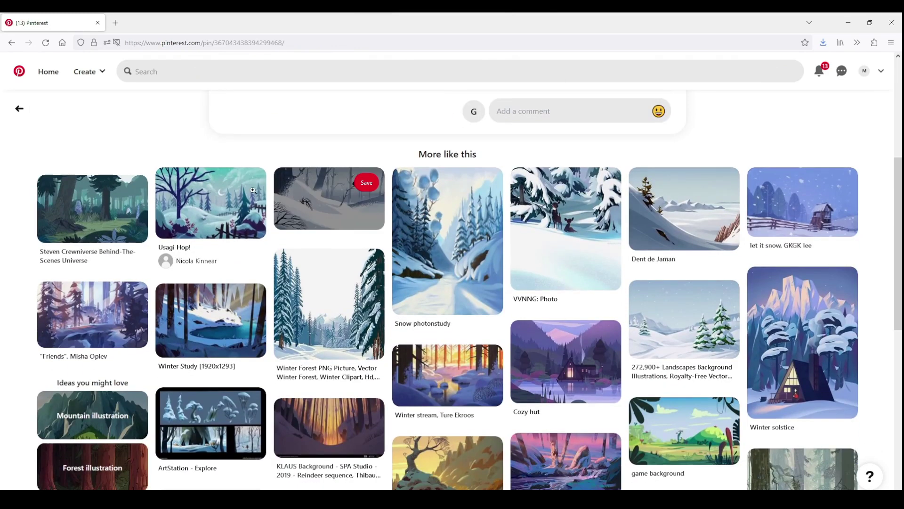
click(92, 314)
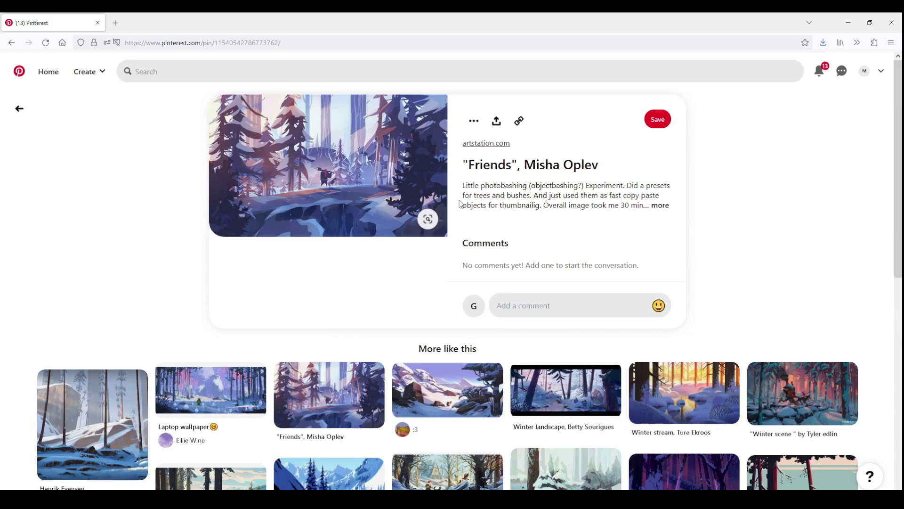
scroll(461, 203, down, 3)
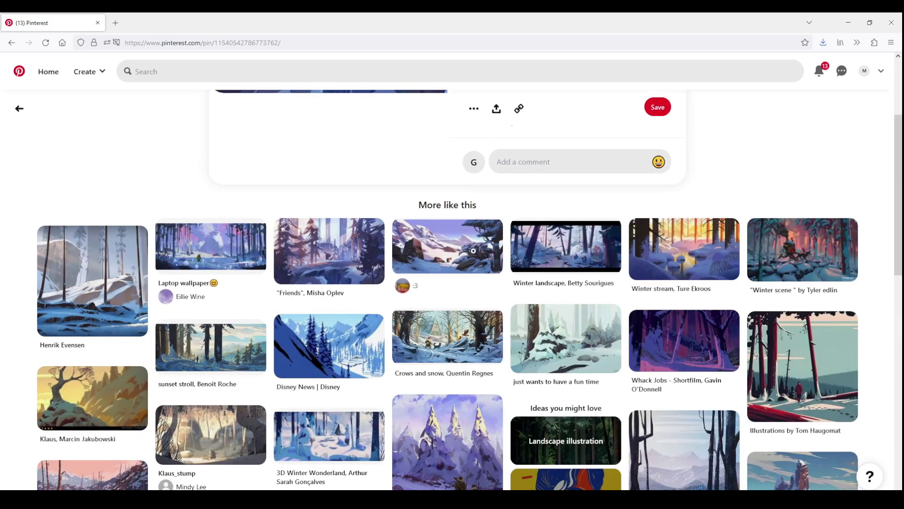
click(520, 254)
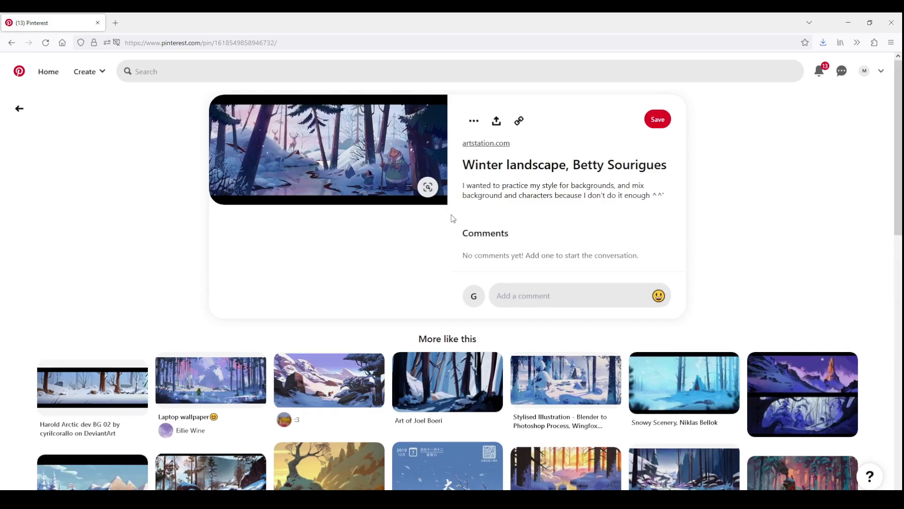
Follow related pins from "Stylised Illustration - Blender to Photoshop Process" through "Laptop wallpaper" to "Equilibrium".
click(566, 382)
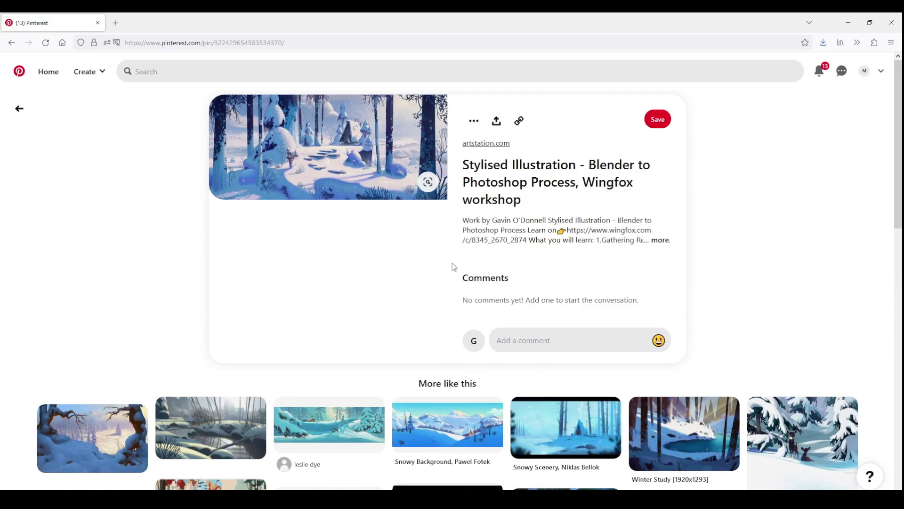
scroll(411, 363, down, 3)
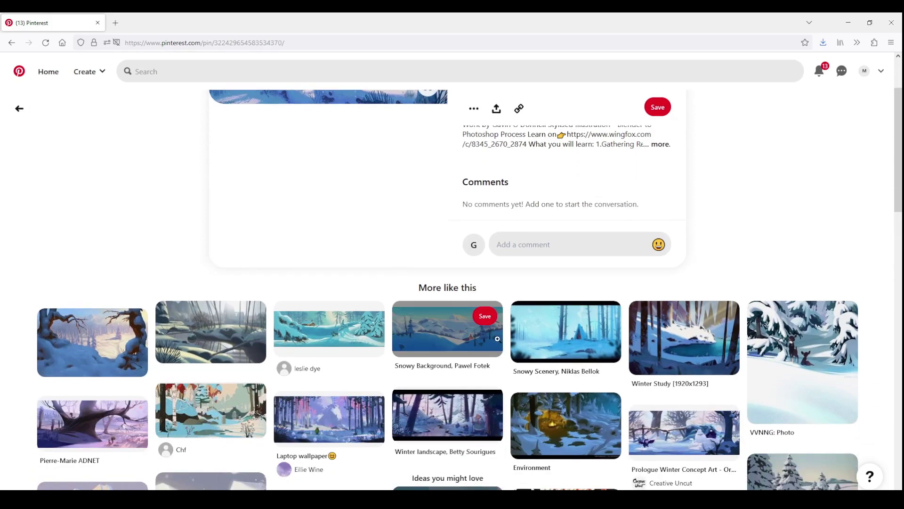
scroll(510, 340, down, 2)
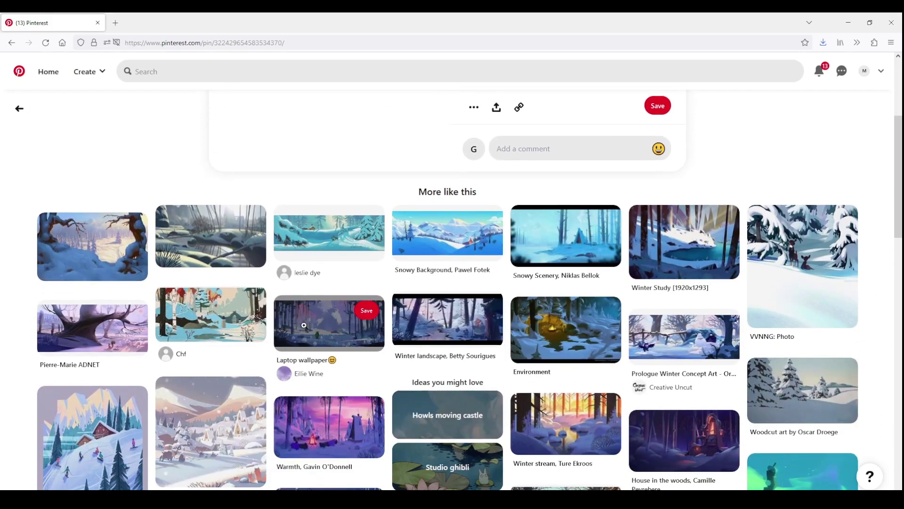
click(304, 325)
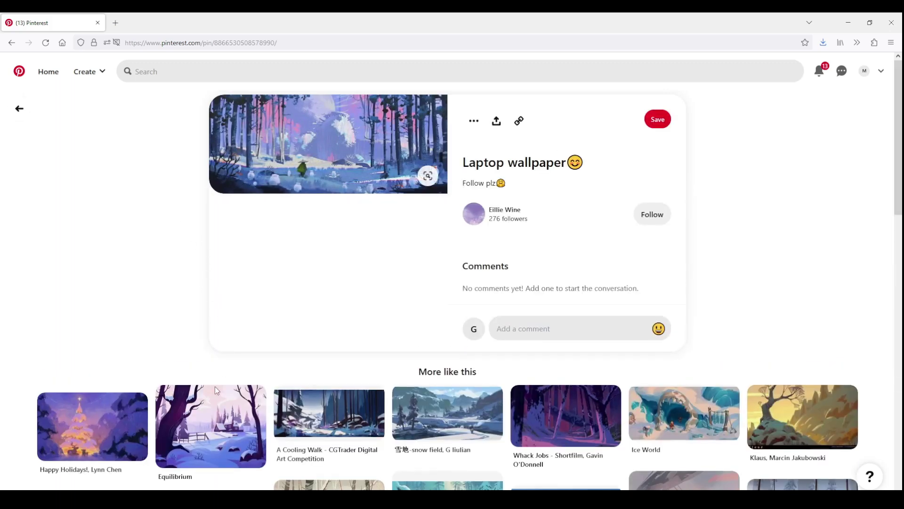
click(202, 424)
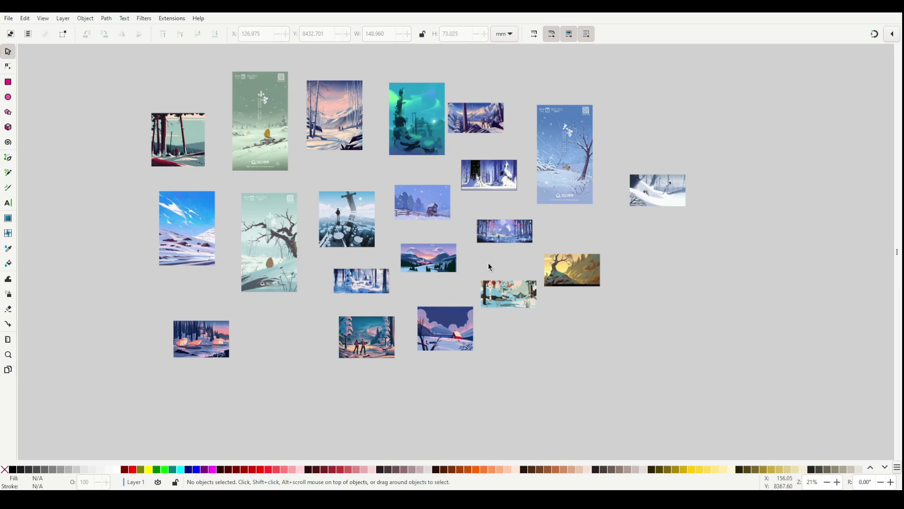
Switch to Inkscape and start style groups below the collection with the snowy forest, sunset valley, hikers and glowing tents images.
scroll(480, 194, up, 3)
scroll(471, 254, down, 3)
drag(466, 246, 511, 119)
drag(536, 85, 275, 347)
drag(529, 105, 478, 161)
scroll(429, 236, up, 3)
scroll(432, 234, down, 3)
drag(427, 246, 316, 365)
drag(372, 249, 262, 406)
ctrl+scroll(181, 326, up, 3)
ctrl+scroll(235, 118, down, 3)
drag(237, 121, 257, 316)
drag(475, 78, 394, 285)
ctrl+scroll(132, 141, up, 4)
ctrl+scroll(212, 160, down, 5)
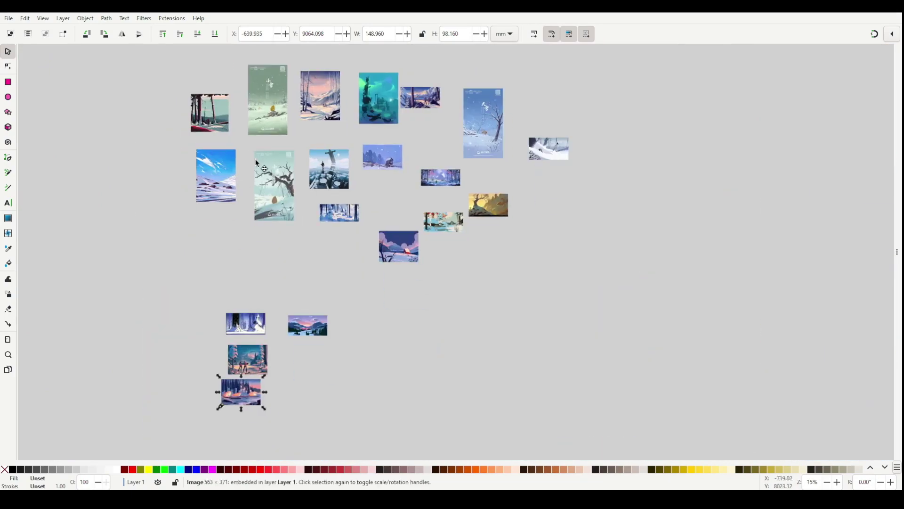
Sort the remaining reference images by similar style, arranging the whole collection in six columns.
drag(232, 137, 363, 336)
ctrl+scroll(409, 233, up, 3)
key(space)
drag(428, 98, 170, 402)
ctrl+scroll(419, 217, down, 3)
ctrl+scroll(461, 139, up, 3)
key(space)
drag(605, 122, 205, 413)
key(space)
ctrl+scroll(355, 144, down, 1)
drag(442, 88, 219, 434)
key(space)
drag(313, 289, 214, 277)
ctrl+scroll(404, 343, down, 3)
ctrl+scroll(408, 220, up, 6)
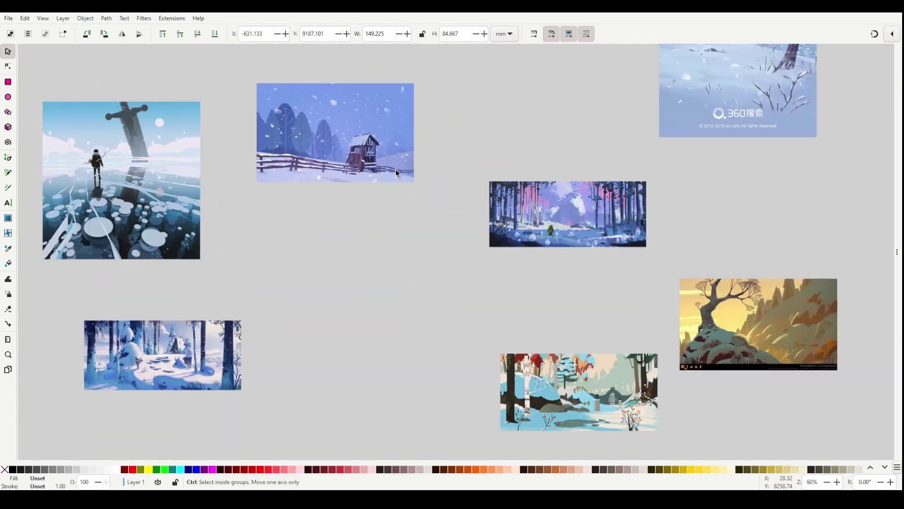
ctrl+scroll(465, 220, down, 3)
scroll(410, 234, down, 3)
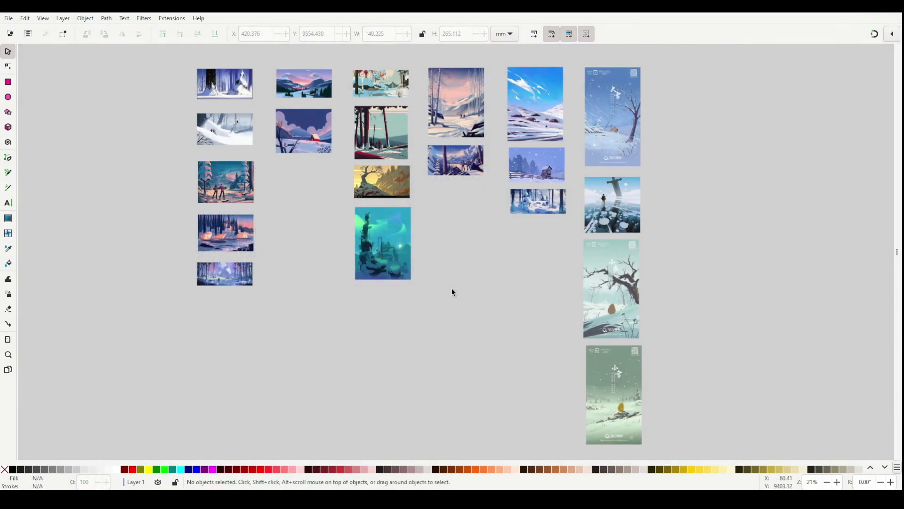
Examine the first column of references, from the purple snowy forest to the forest with the small green figure.
scroll(326, 165, up, 1)
scroll(325, 165, left, 1)
ctrl+scroll(326, 164, up, 5)
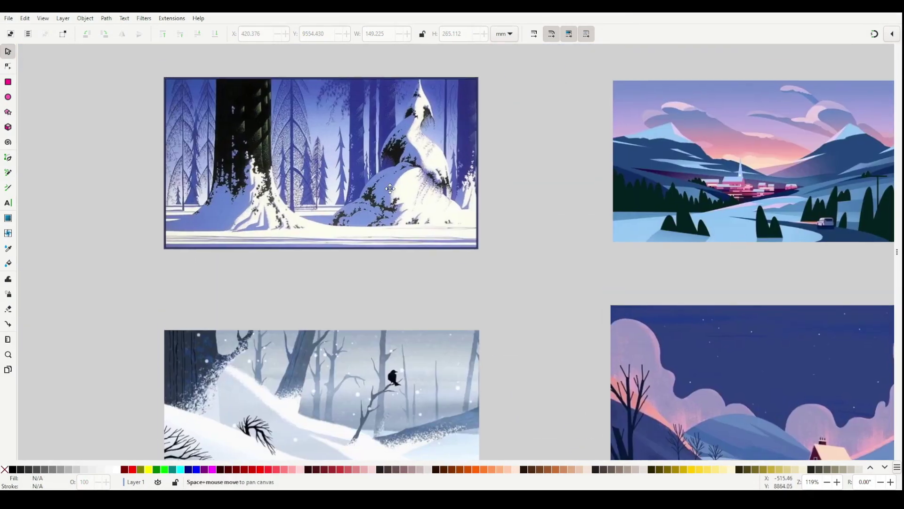
drag(390, 188, 390, 197)
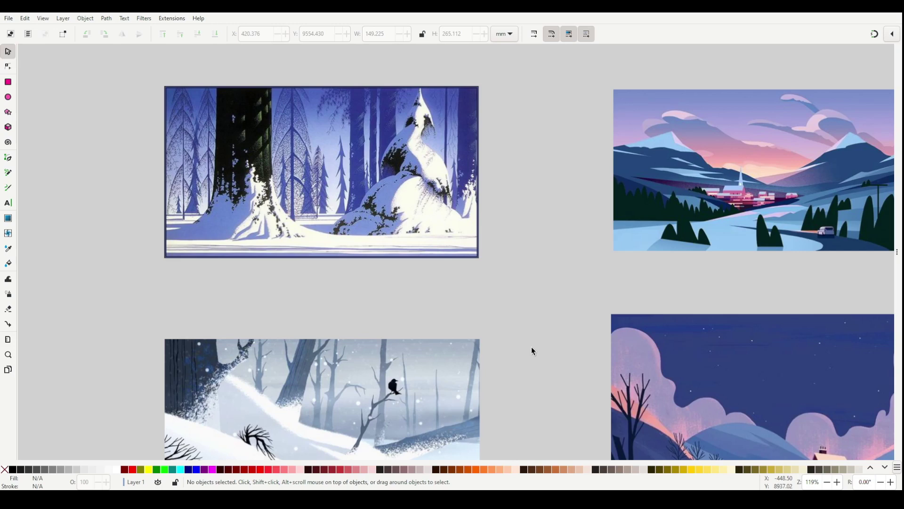
scroll(532, 350, down, 10)
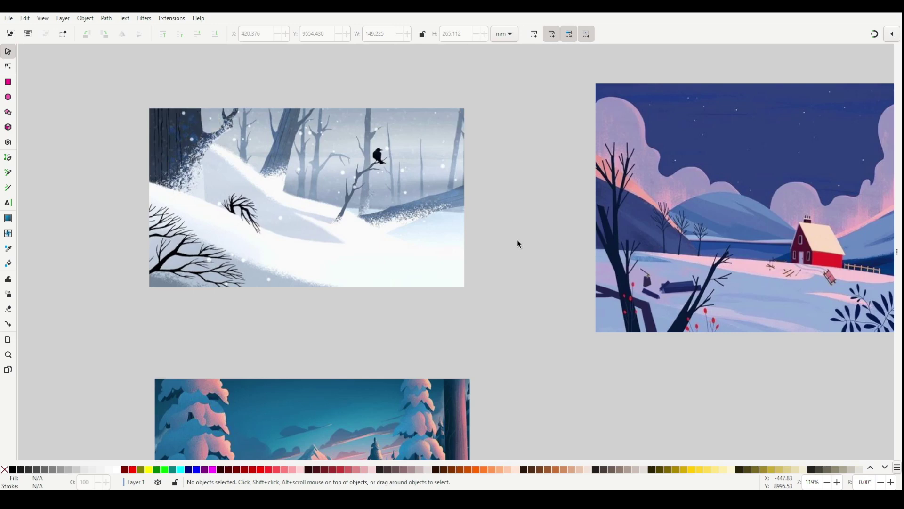
scroll(517, 240, down, 11)
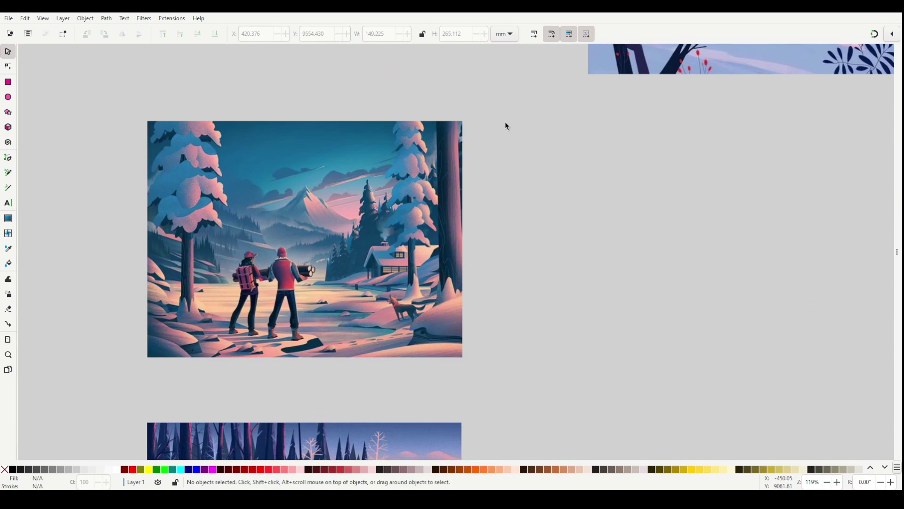
scroll(507, 126, down, 20)
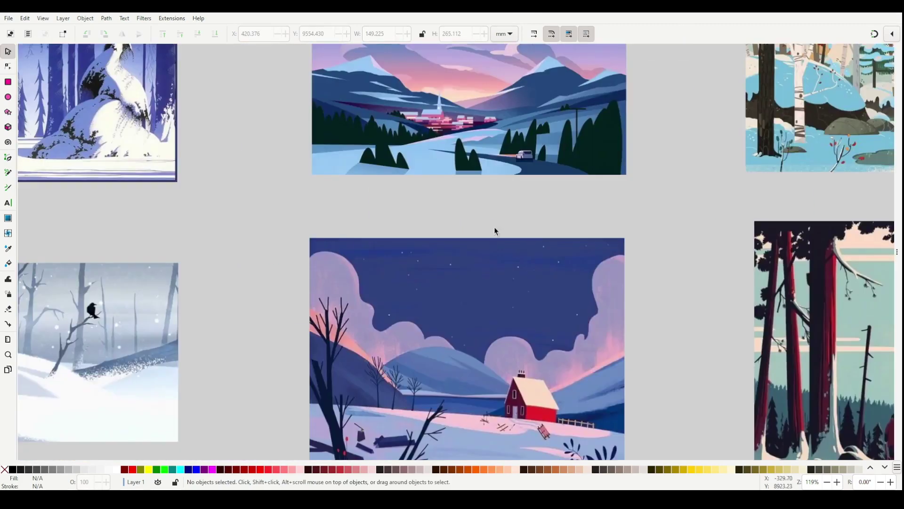
Examine the second and third columns, from the sunset valley and red cabin to the birch forest and teal aurora scene.
drag(494, 228, 477, 293)
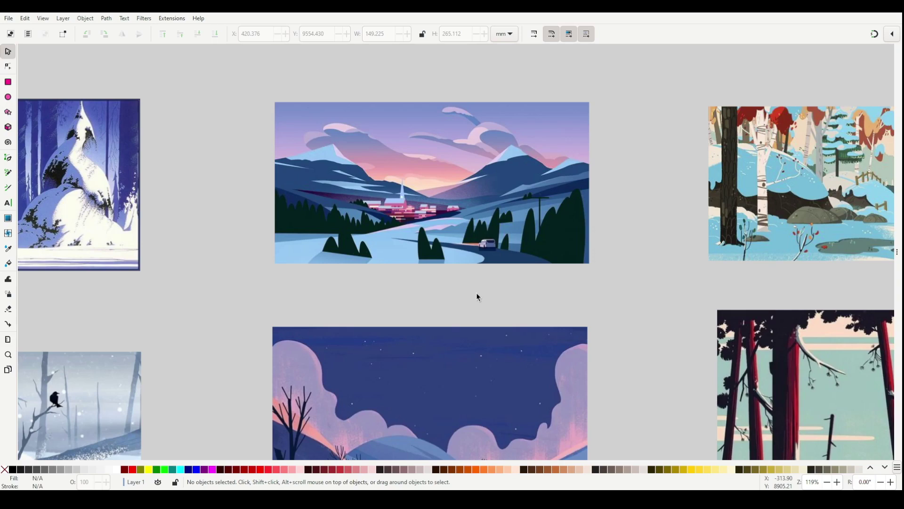
scroll(494, 359, down, 10)
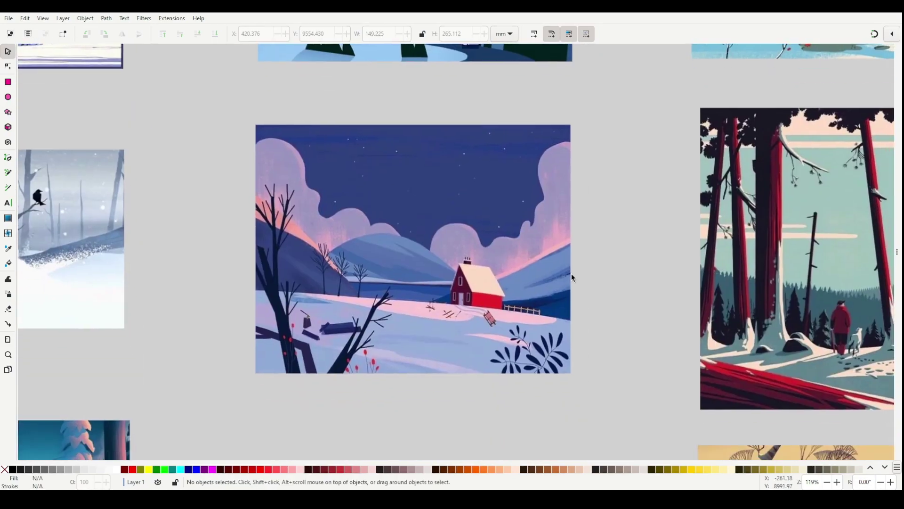
drag(676, 94, 430, 270)
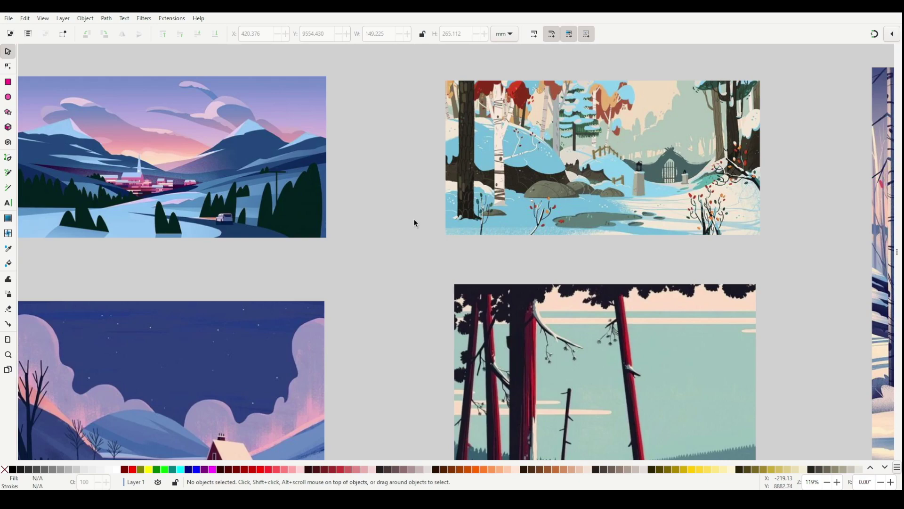
scroll(414, 219, down, 5)
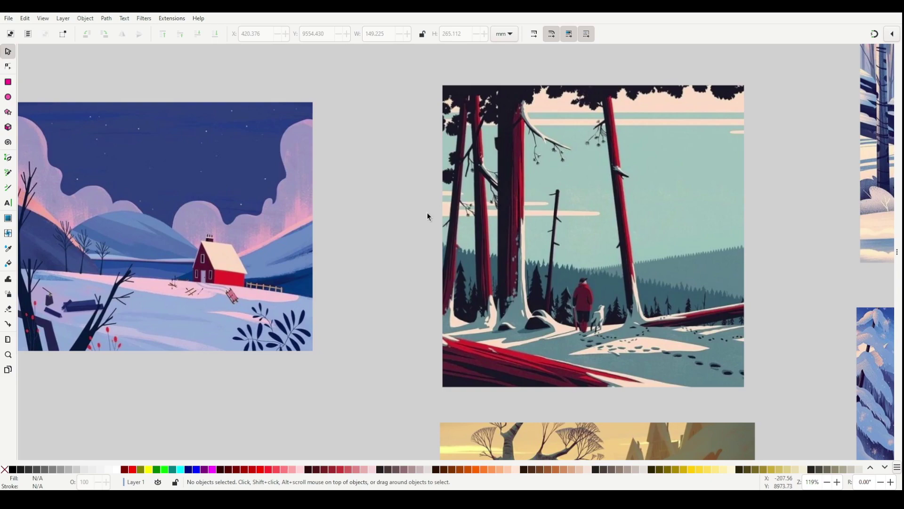
key(space)
key(space)
drag(355, 176, 352, 105)
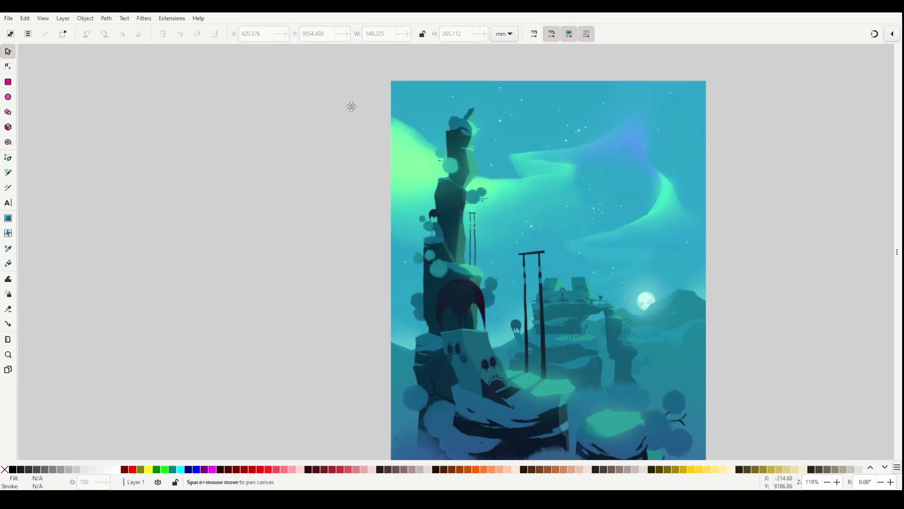
Examine the remaining columns of references, including the birch forest hikers and the brown cabins on the snowy hillside.
drag(351, 107, 220, 202)
drag(519, 70, 397, 259)
drag(414, 410, 378, 113)
drag(737, 92, 489, 328)
scroll(417, 338, right, 10)
scroll(417, 337, up, 2)
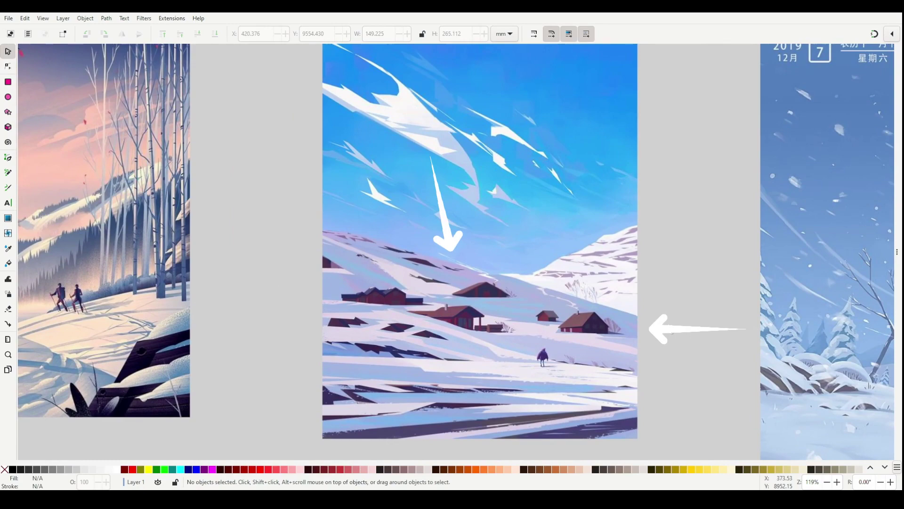
scroll(667, 278, down, 10)
scroll(667, 277, down, 8)
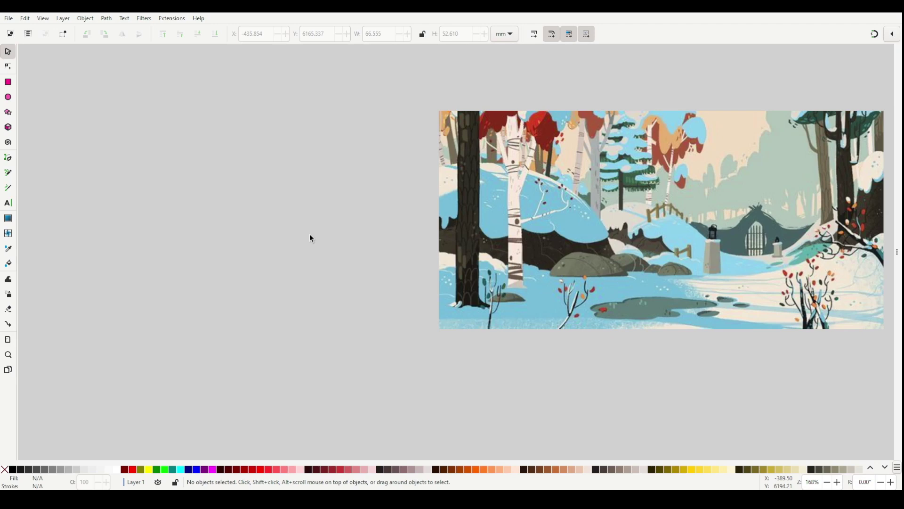
Draw a closed triangle with a wide base on the empty canvas beside the birch forest image using the Pen tool.
key(b)
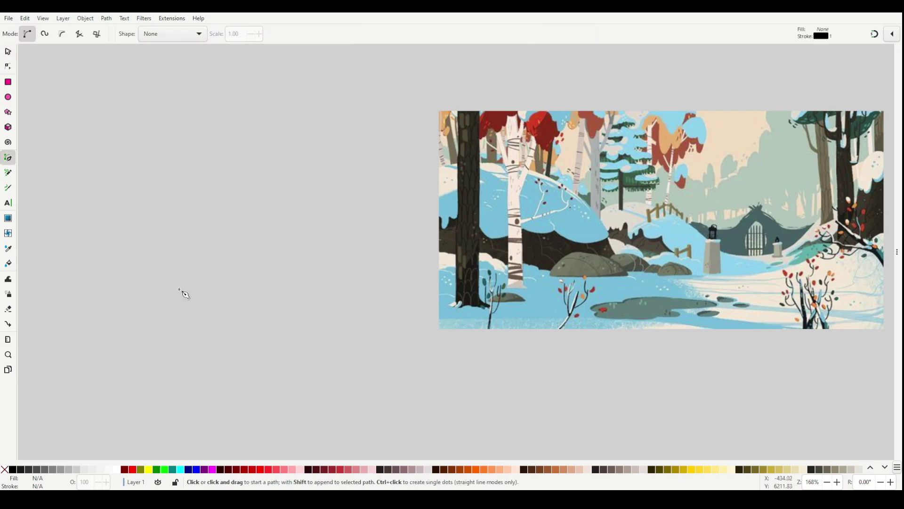
click(155, 292)
click(391, 295)
click(284, 169)
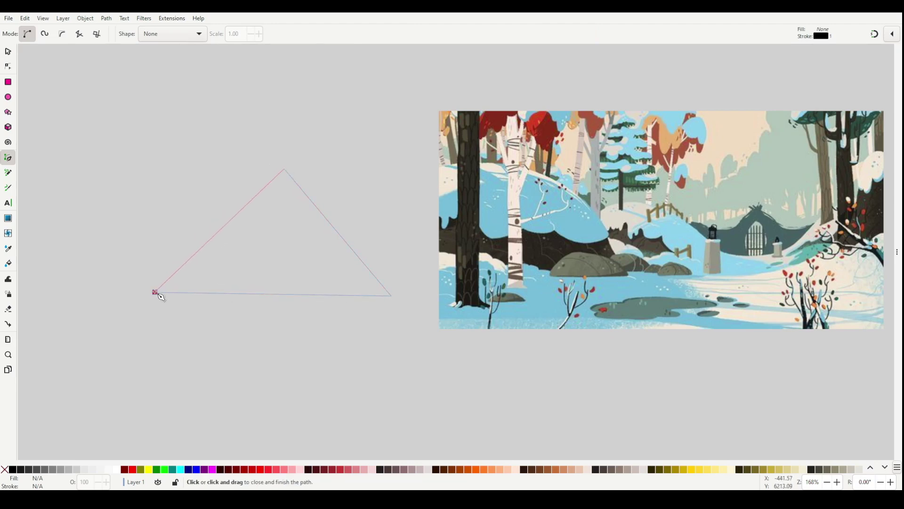
click(155, 292)
Make the triangle's apex a smooth node, then delete that node from the path.
key(n)
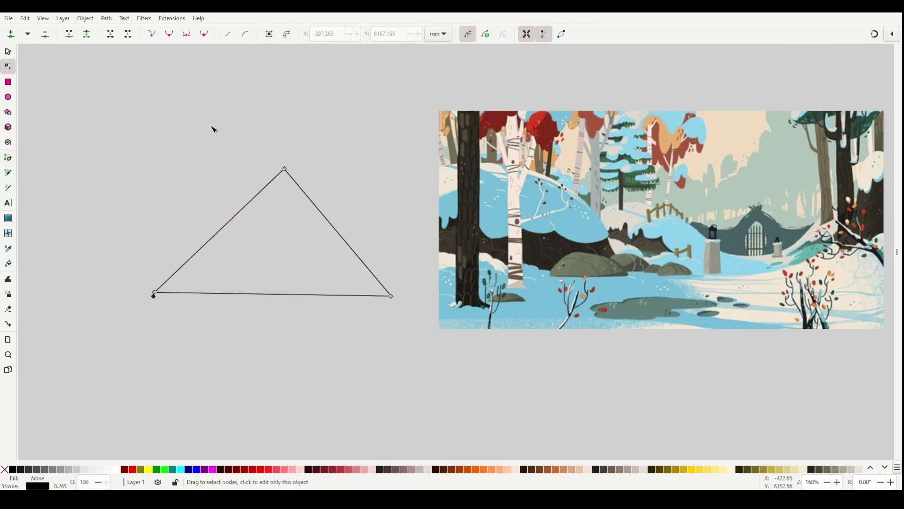
drag(212, 126, 336, 203)
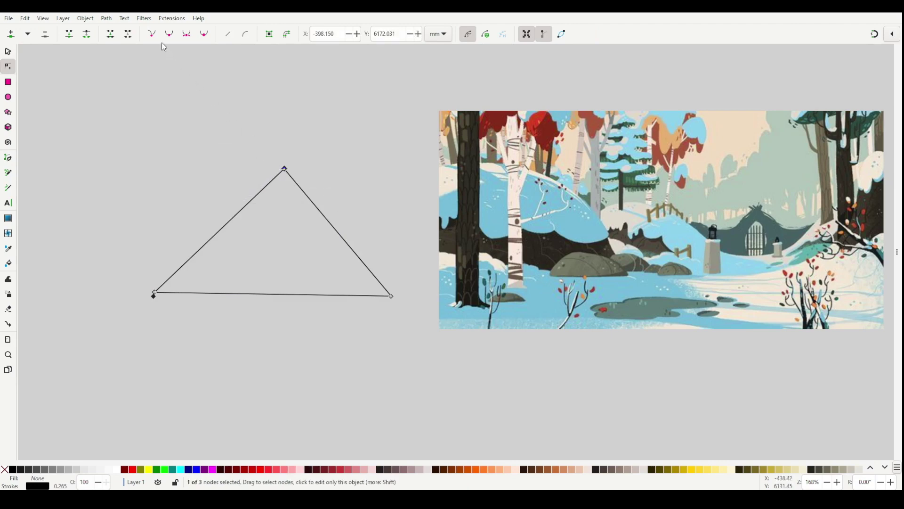
click(169, 34)
drag(263, 138, 298, 184)
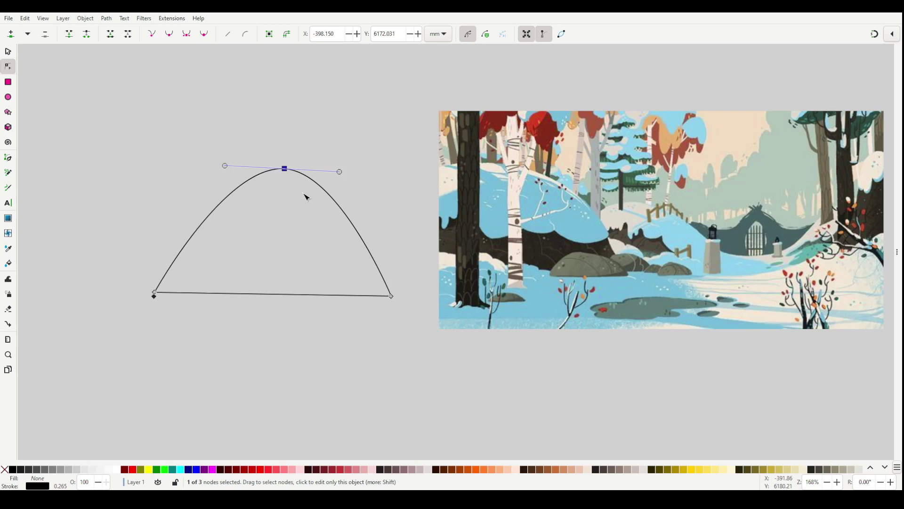
key(Delete)
Bend the remaining path upward into a wide rounded dome and move it farther from the birch forest image.
drag(278, 293, 279, 154)
drag(233, 110, 155, 123)
drag(311, 101, 481, 112)
drag(155, 123, 144, 128)
key(s)
drag(288, 162, 238, 164)
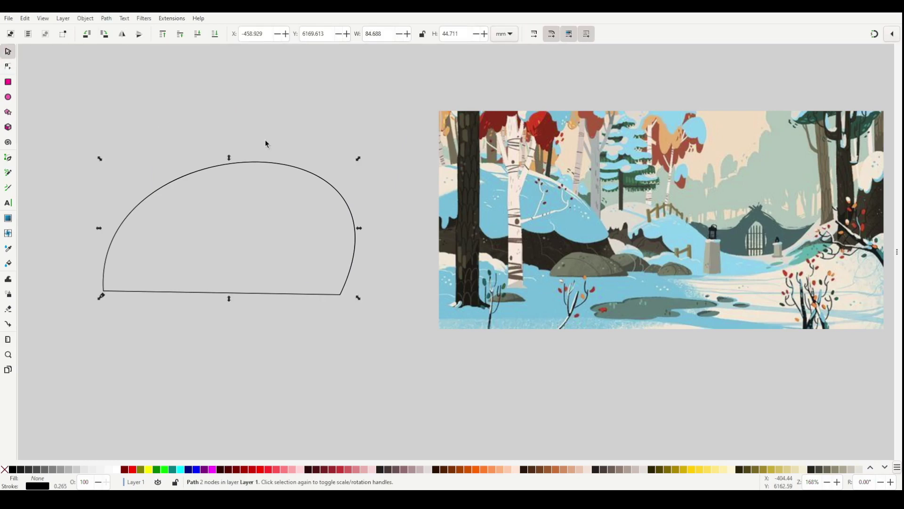
Add a node on the dome's left shoulder and reshape the curves into a small lobe beside a larger one.
key(n)
double_click(163, 187)
drag(163, 187, 159, 191)
double_click(212, 171)
drag(212, 171, 212, 163)
drag(159, 191, 159, 198)
mouse_move(101, 248)
mouse_down()
mouse_move(83, 244)
mouse_move(100, 224)
mouse_move(139, 212)
mouse_move(120, 199)
mouse_move(91, 234)
mouse_up()
key(Delete)
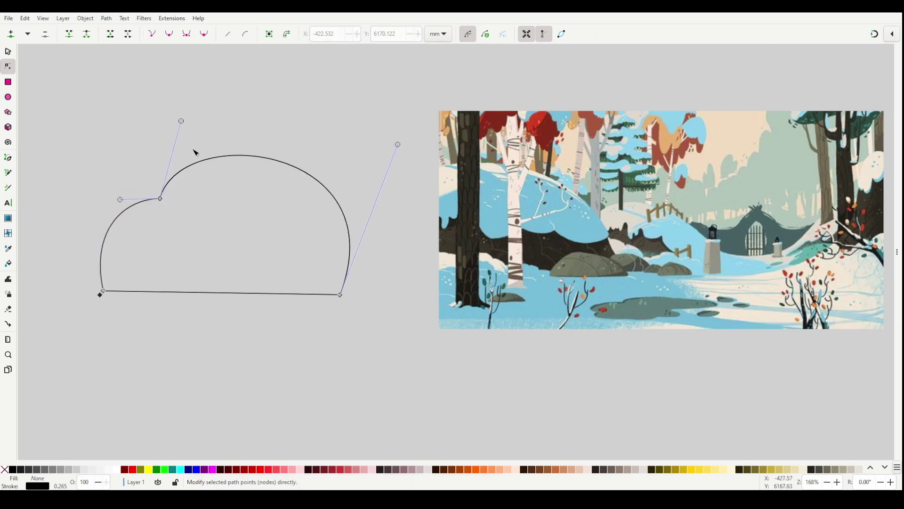
drag(182, 121, 209, 127)
drag(397, 144, 404, 145)
key(s)
click(328, 138)
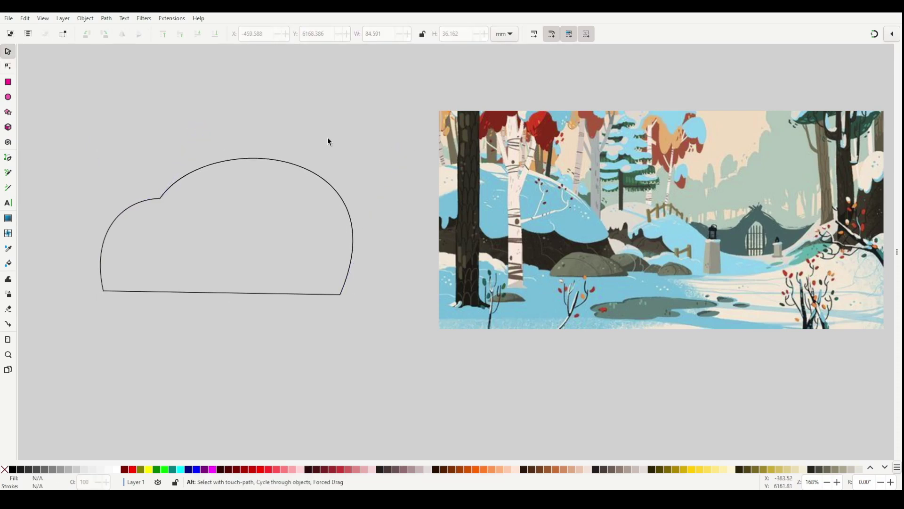
Fill the two-lobed mound with the dark brown sampled from the reference's rocky bank and remove its stroke.
click(294, 168)
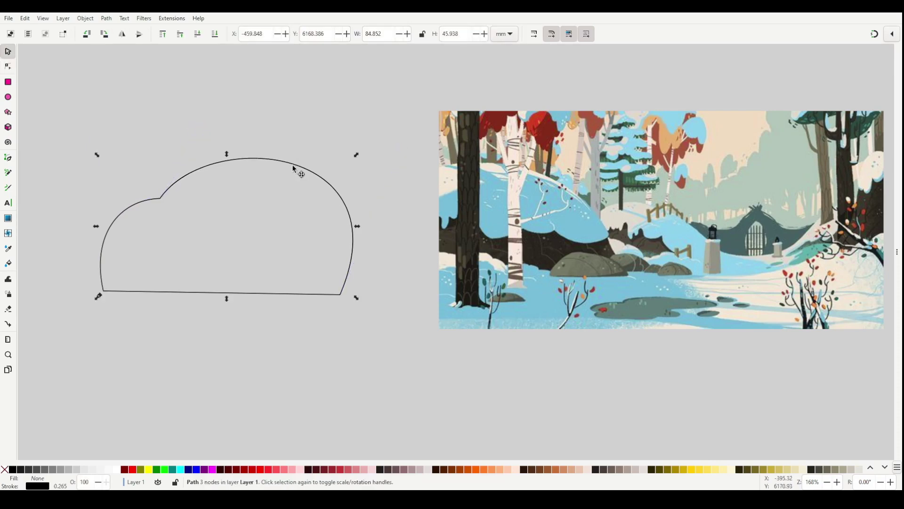
key(d)
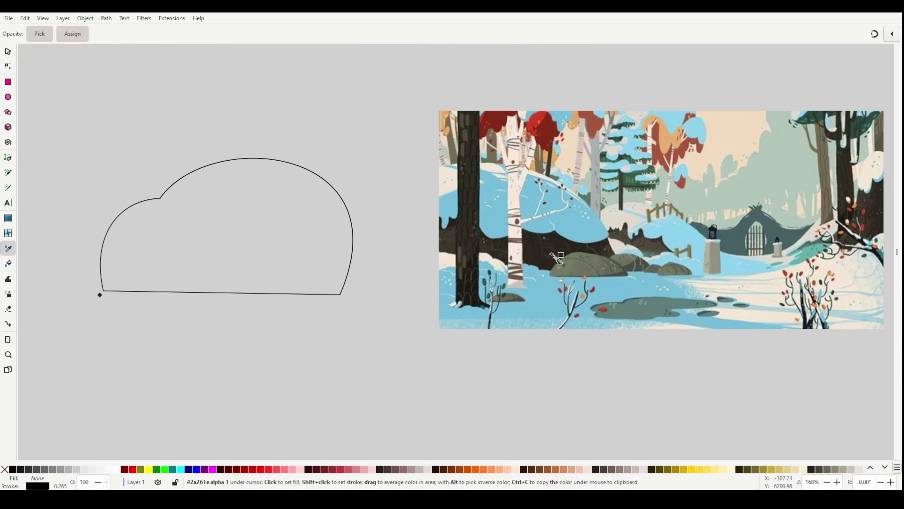
click(539, 254)
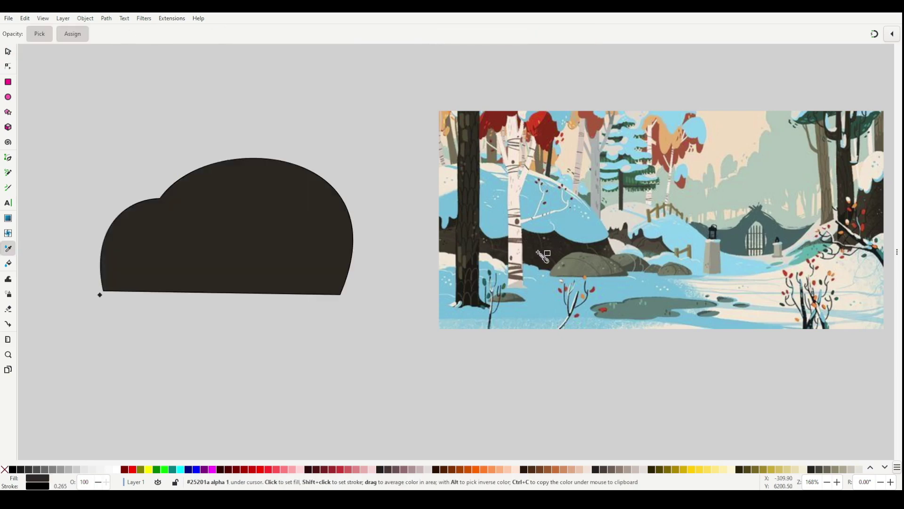
click(450, 239)
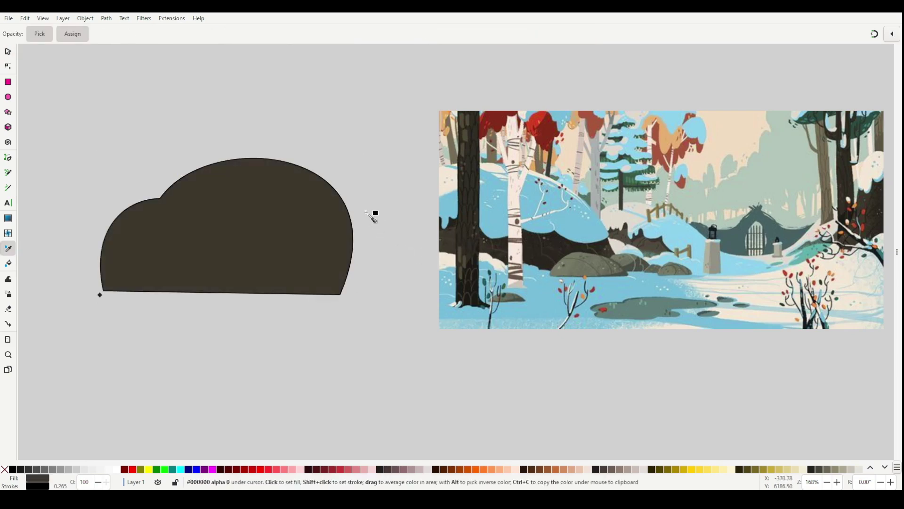
key(s)
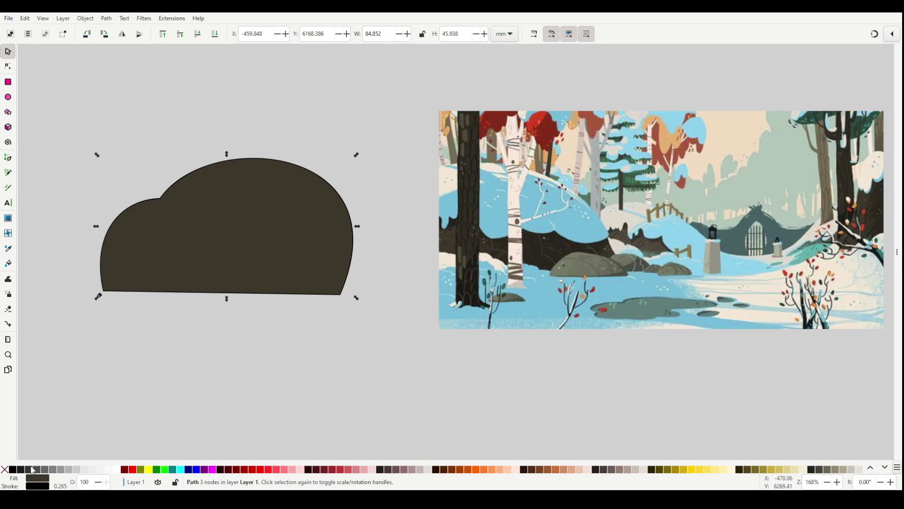
shift+click(4, 469)
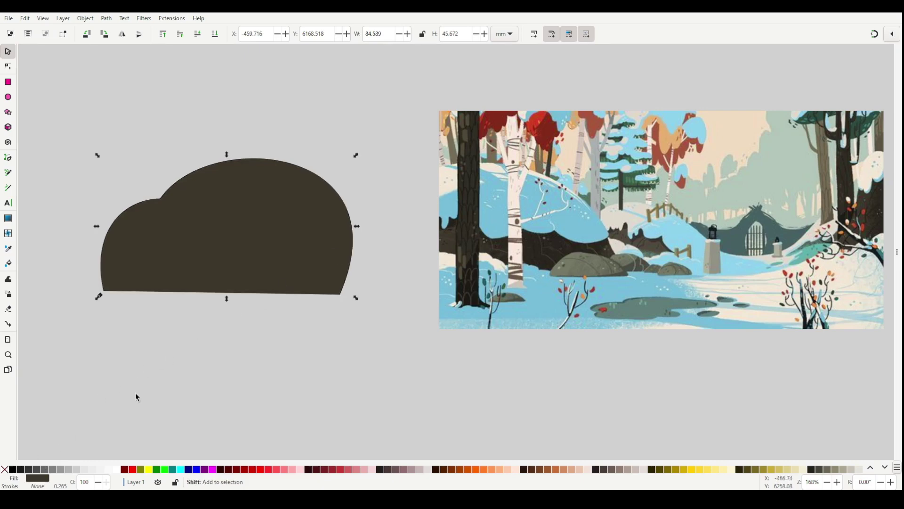
click(390, 192)
Draw a closed path around the mound's upper part, with a jagged zigzag edge crossing its lower part.
key(b)
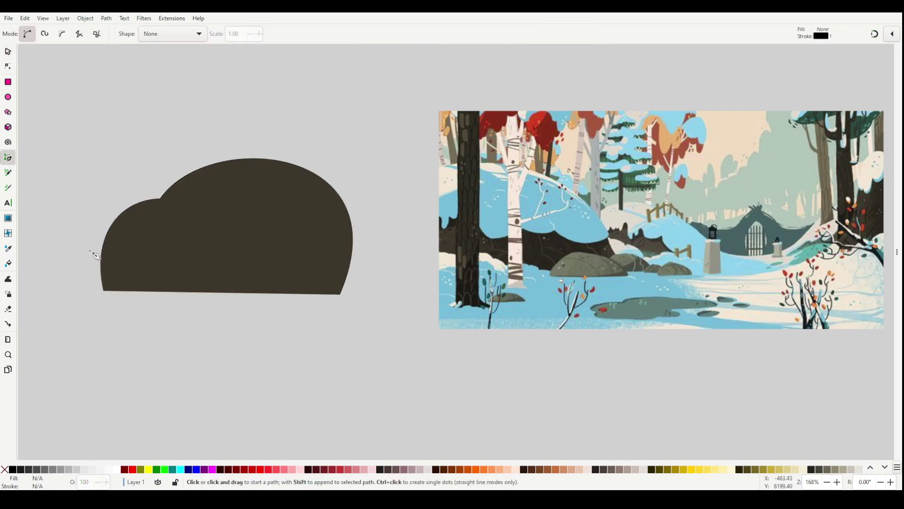
click(93, 247)
click(96, 270)
click(126, 249)
click(160, 271)
click(176, 256)
click(181, 262)
click(189, 249)
click(242, 272)
click(258, 257)
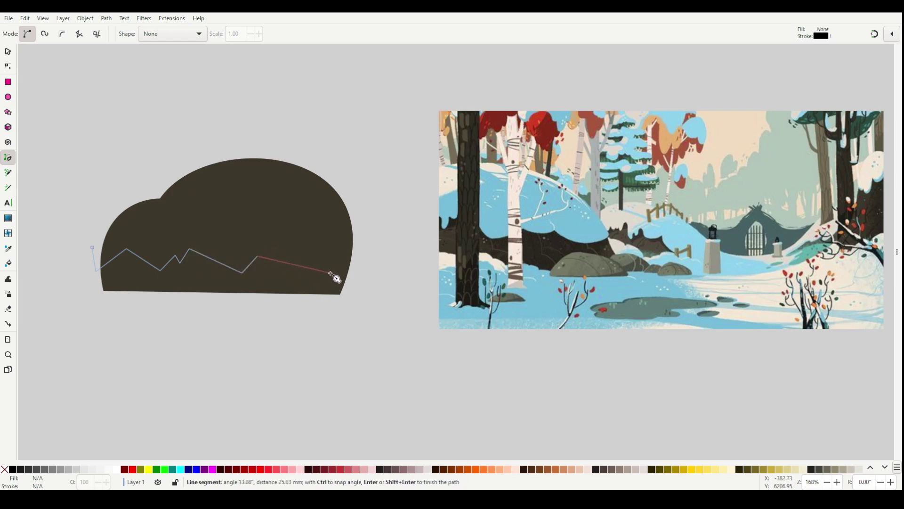
click(310, 272)
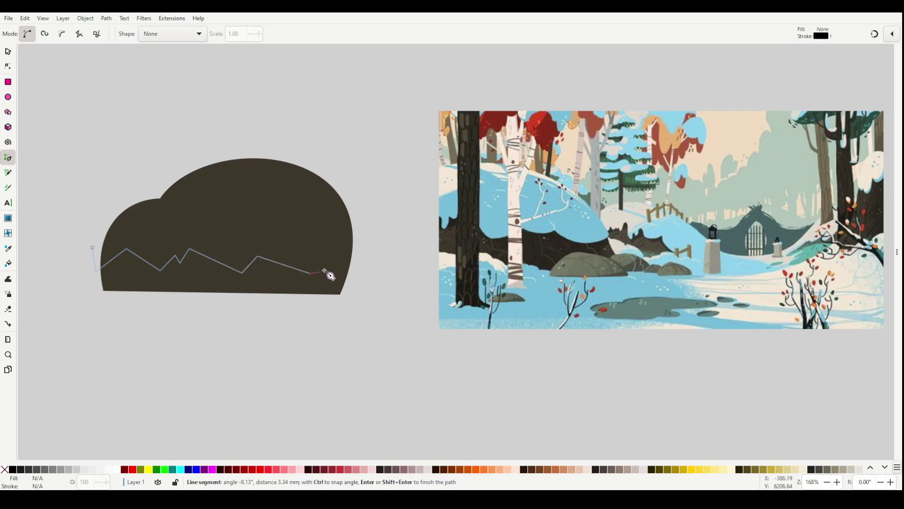
click(373, 238)
click(337, 139)
click(237, 110)
click(145, 138)
click(89, 191)
click(92, 247)
Duplicate the brown mound and intersect the copy with the jagged path to form the snow cap.
key(s)
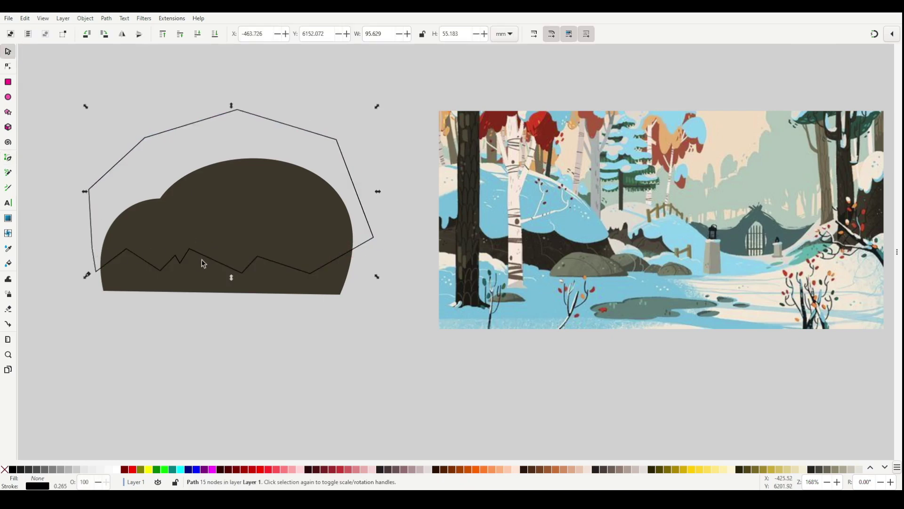
click(197, 275)
key(Home)
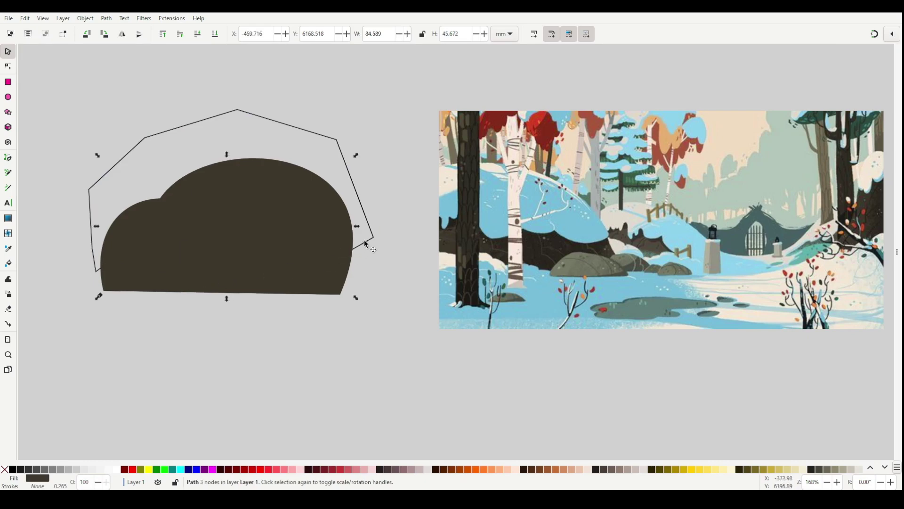
shift+click(373, 237)
key(ctrl+asterisk)
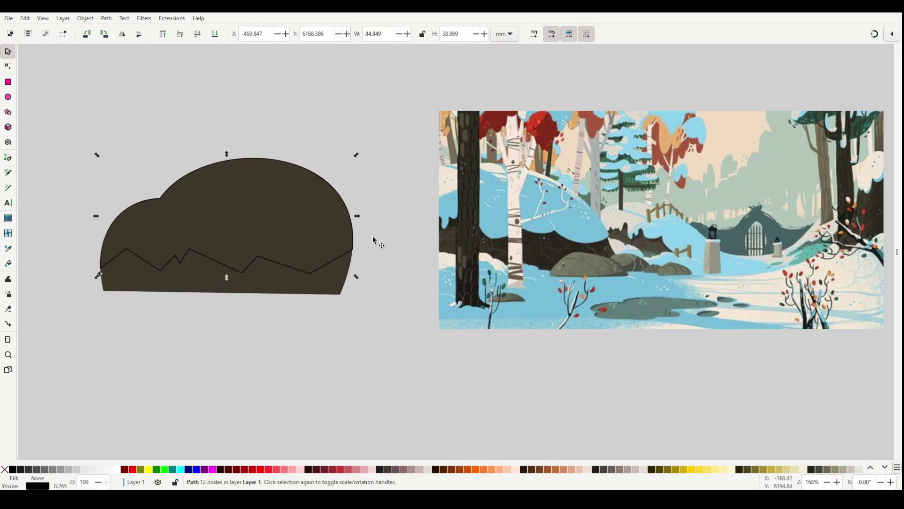
Turn the snow cap's zigzag lower edge into curved scallops by bending segments and deleting the lower corner nodes.
key(n)
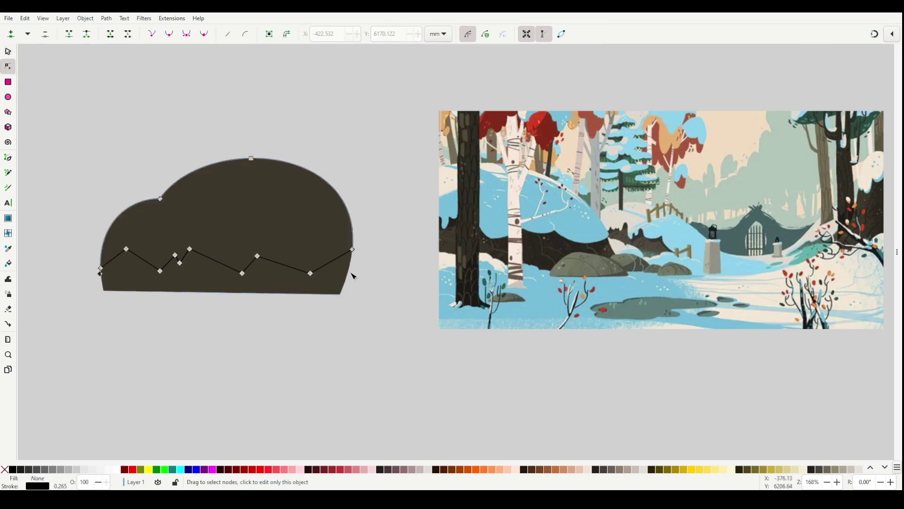
drag(313, 252, 305, 273)
drag(242, 274, 231, 277)
key(Delete)
mouse_move(187, 268)
mouse_down()
mouse_move(170, 260)
mouse_move(182, 262)
mouse_up()
key(Delete)
drag(172, 279, 142, 258)
key(Delete)
drag(153, 252, 118, 263)
key(Escape)
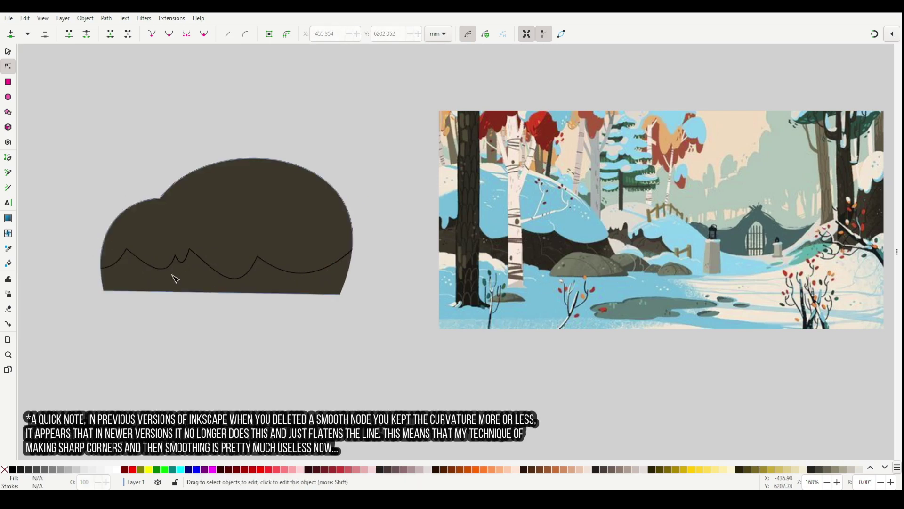
Even out the scallops along the snow cap's lower edge and fill the cap with cream sampled from the reference.
scroll(166, 275, up, 2)
click(306, 279)
click(277, 262)
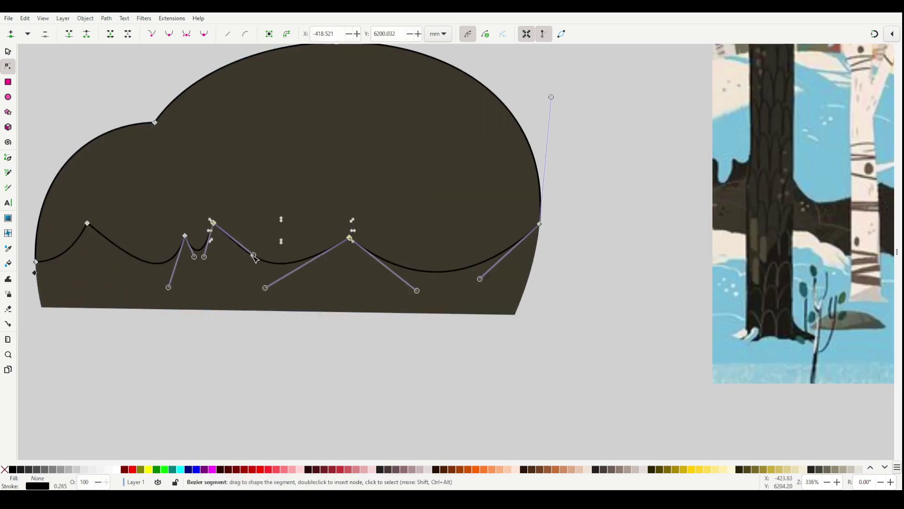
drag(277, 262, 292, 259)
drag(475, 267, 481, 262)
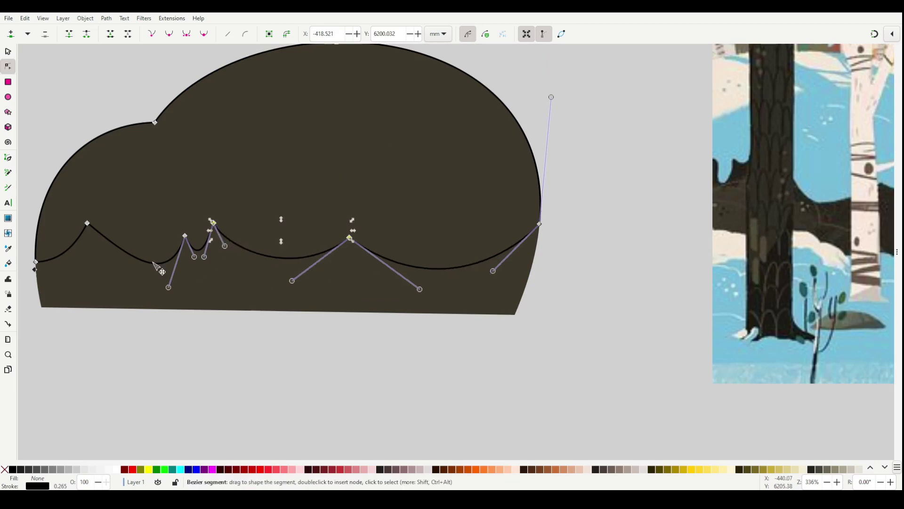
drag(156, 262, 138, 258)
drag(66, 252, 63, 256)
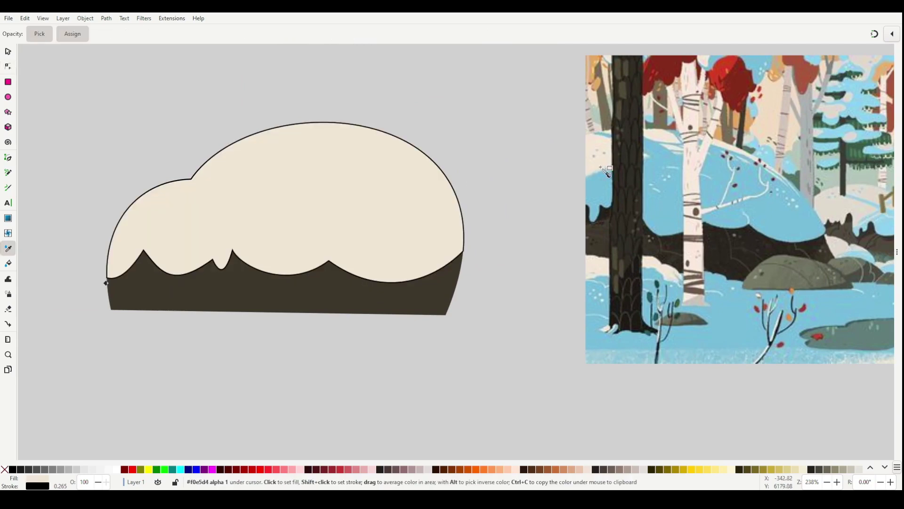
Remove the snow cap's stroke and push its side nodes and small lobe outward so it overhangs the brown base.
key(s)
shift+click(5, 468)
key(n)
click(469, 245)
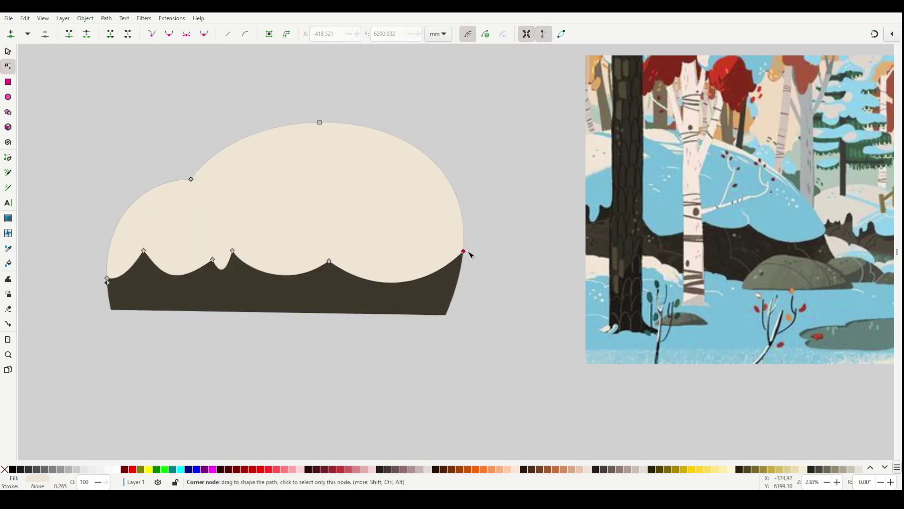
drag(107, 279, 100, 277)
drag(142, 179, 129, 179)
drag(99, 216, 98, 228)
Lighten the brown base's fill to HSV 39, 30, 30 and refine the snow cap's right side.
key(s)
key(minus)
key(minus)
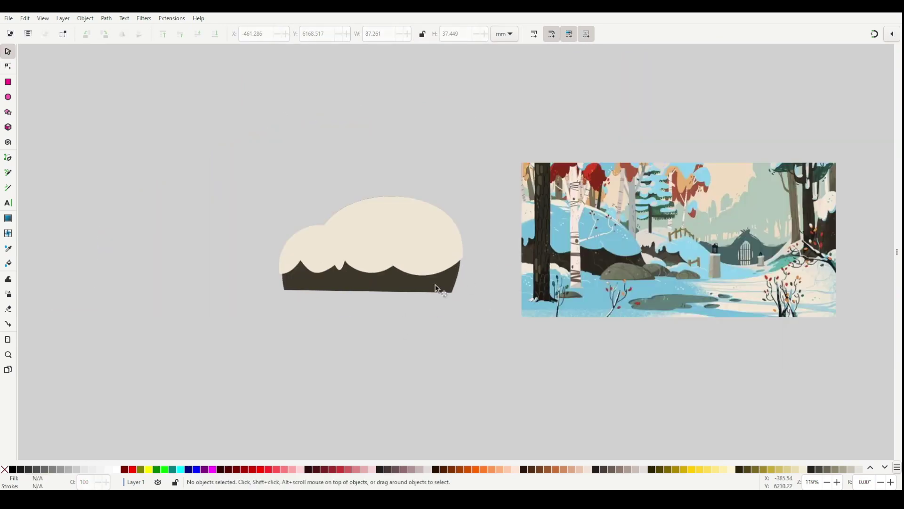
click(440, 288)
key(ctrl+shift+f)
drag(794, 352, 795, 366)
scroll(465, 259, up, 2)
drag(483, 257, 437, 250)
scroll(438, 250, down, 1)
Draw a crack line with a vertical start and a curved tail over the right part of the brown base.
key(b)
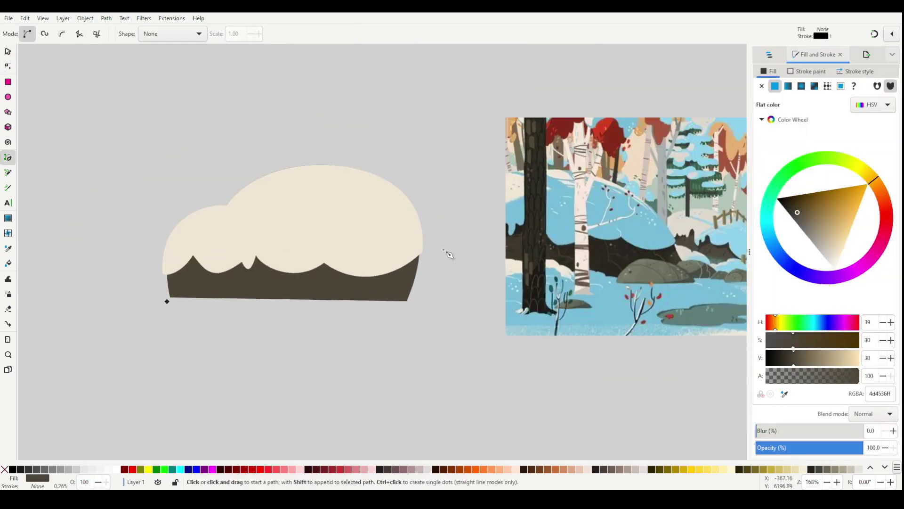
key(s)
click(444, 250)
scroll(352, 257, up, 1)
key(b)
click(366, 231)
click(366, 298)
drag(416, 334, 416, 379)
key(s)
Draw three more vertical crack lines with short curved tails across the middle and left parts of the brown base.
key(b)
click(233, 224)
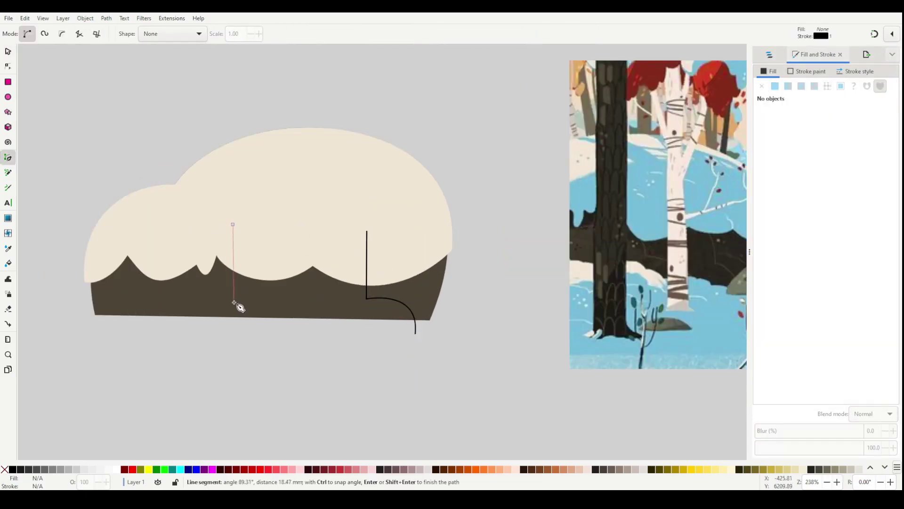
click(232, 303)
mouse_move(249, 310)
mouse_down()
mouse_move(258, 348)
mouse_move(240, 363)
mouse_up()
key(Return)
click(170, 230)
click(168, 304)
key(Return)
click(105, 247)
click(106, 310)
drag(130, 329, 128, 355)
key(Return)
Add nodes where the crack tails cross the base's lower edge and delete the protruding ends of the three left cracks.
key(n)
double_click(127, 316)
click(227, 317)
double_click(226, 317)
click(249, 317)
double_click(248, 317)
double_click(415, 319)
click(243, 309)
click(254, 328)
key(Delete)
click(234, 332)
key(Delete)
click(130, 328)
key(Delete)
Select the four crack lines and set their stroke width to 2 px.
shift+click(168, 298)
shift+click(232, 300)
shift+click(411, 305)
click(808, 72)
click(855, 72)
click(838, 89)
click(838, 128)
double_click(793, 89)
text(2)
key(Return)
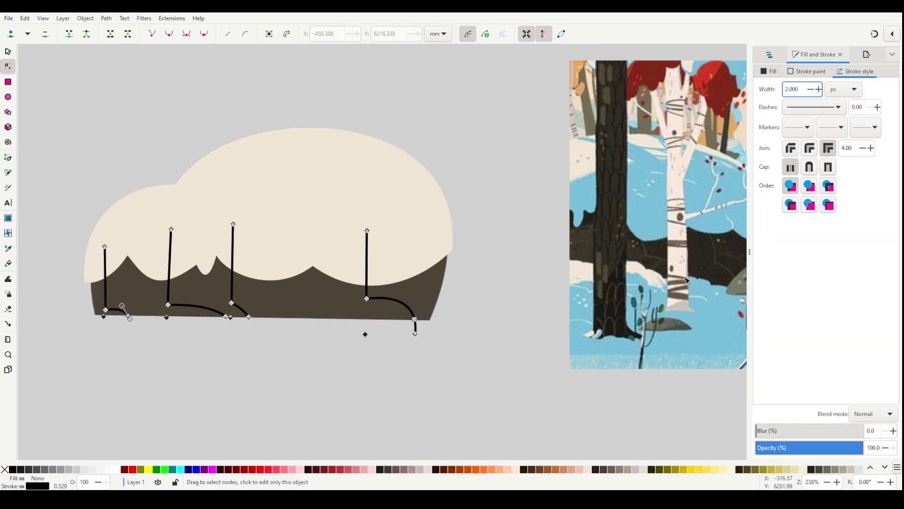
Recolour the crack lines pale cream and reduce their stroke width to 0.8 px.
shift+click(587, 470)
triple_click(796, 89)
text(1)
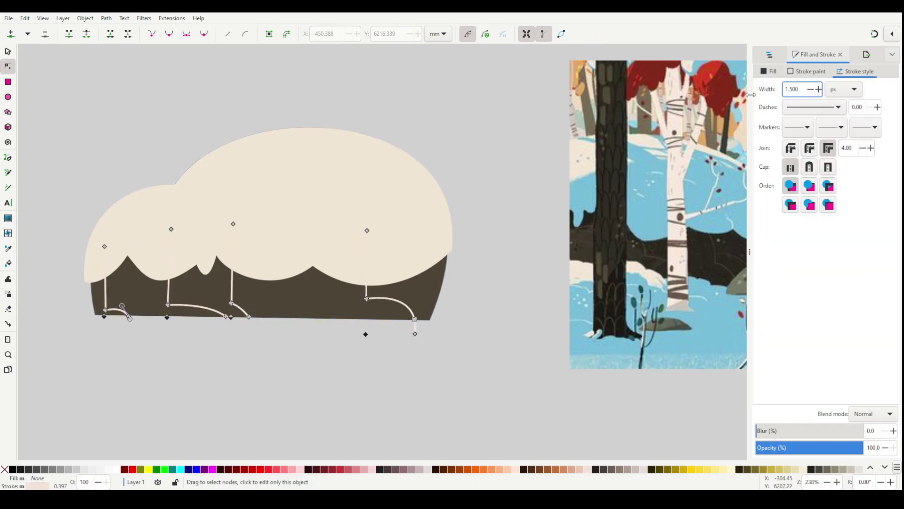
key(Return)
drag(801, 89, 749, 88)
text(.8)
key(Return)
click(484, 296)
Adjust the curve of the middle crack line's short tail and deselect it.
scroll(505, 287, down, 3)
scroll(425, 299, up, 4)
click(381, 287)
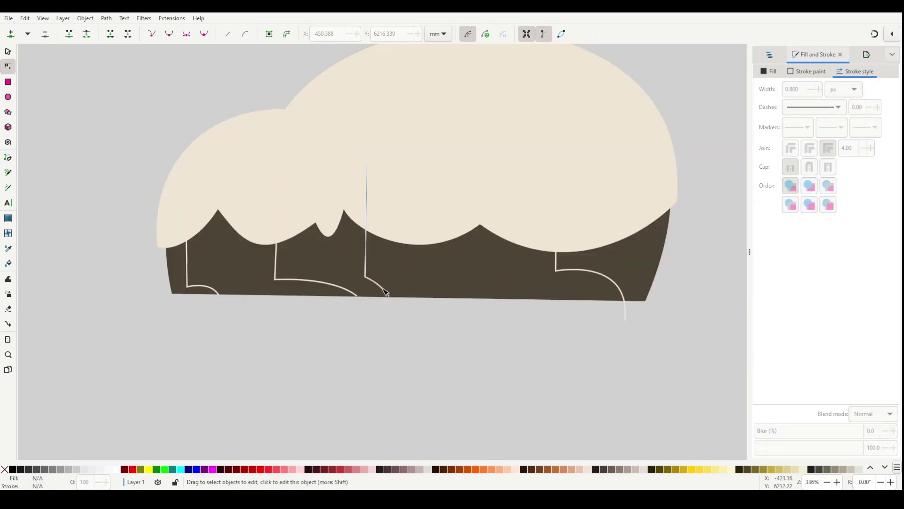
drag(382, 288, 386, 285)
key(s)
click(391, 329)
scroll(393, 328, down, 4)
scroll(468, 315, up, 1)
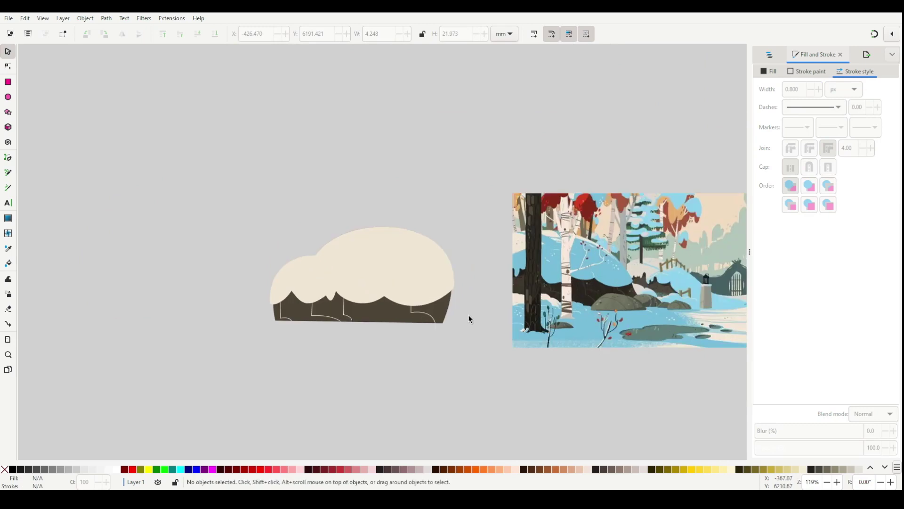
Lower the stroke alpha of the four crack lines so they blend into the brown base.
click(422, 314)
shift+click(347, 319)
click(807, 71)
click(775, 86)
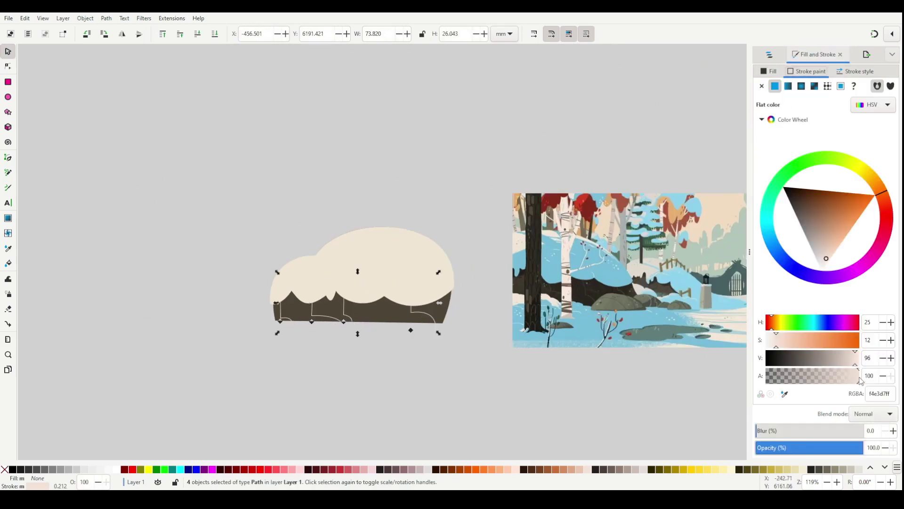
drag(824, 376, 798, 374)
click(489, 333)
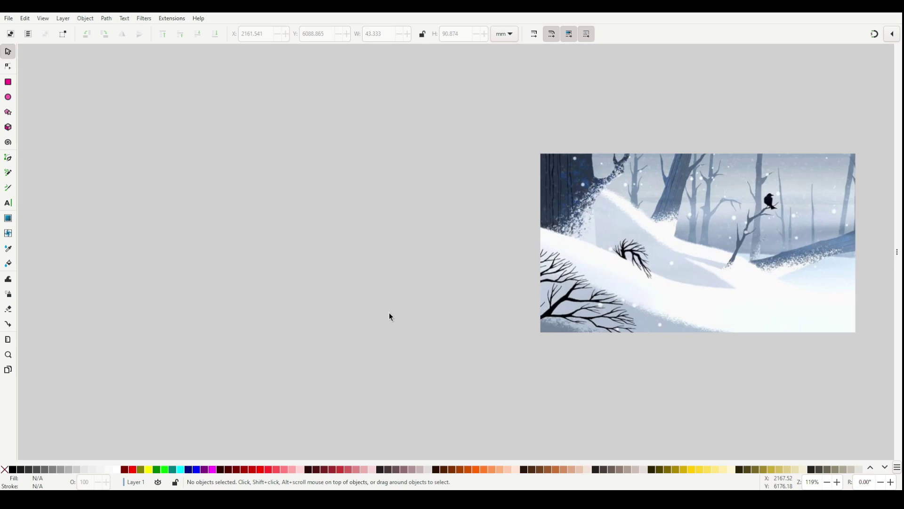
Draw a tall, narrow closed triangle about 105 mm long beside the blue snowy forest image for node editing.
key(b)
click(366, 330)
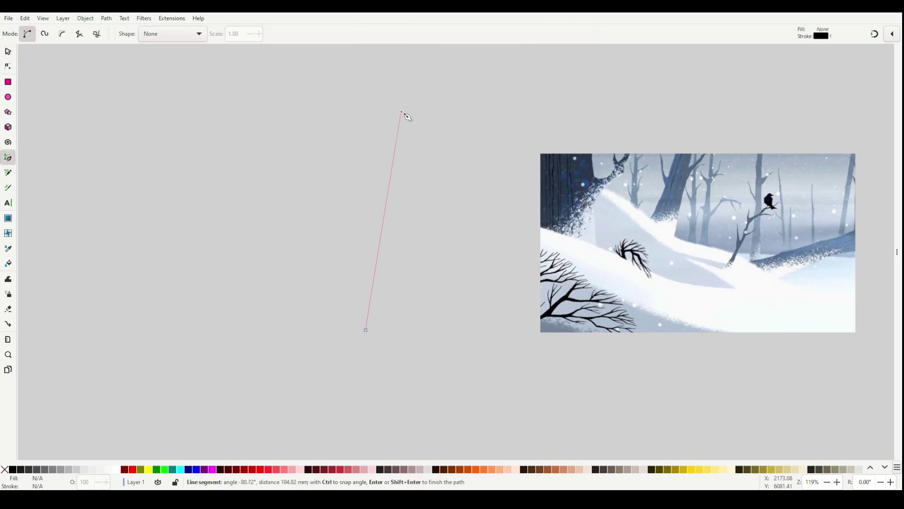
click(401, 111)
click(386, 333)
click(366, 330)
key(n)
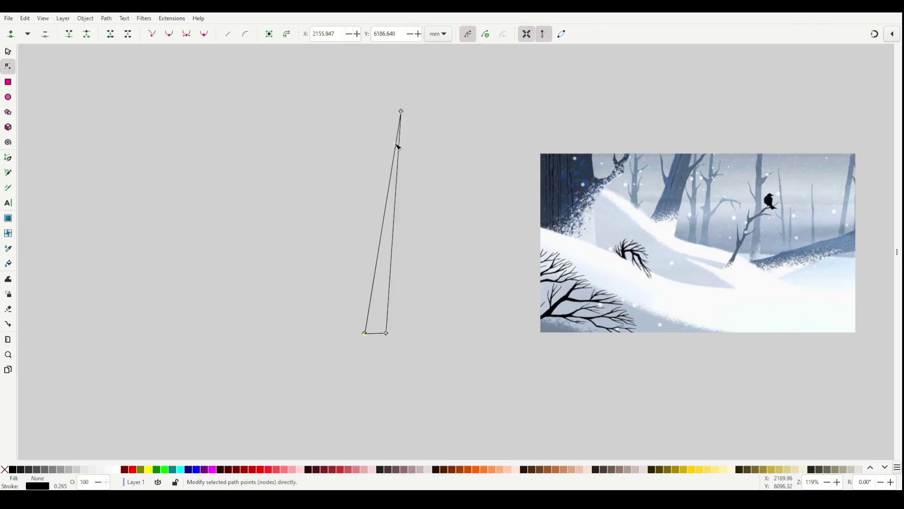
Draw a small, closed angular branch outline on the lower right side of the tree trunk.
key(b)
click(385, 267)
click(385, 277)
click(385, 267)
Draw a long, bent branch outline reaching left from mid-trunk and adjust a node of the lower-right branch.
click(385, 237)
click(349, 181)
click(315, 184)
click(314, 184)
click(300, 192)
click(319, 187)
click(346, 191)
click(381, 249)
click(386, 237)
key(n)
drag(404, 217, 410, 220)
Draw a small upward-pointing branch outline on the trunk's upper left side and lower its tip.
key(b)
click(391, 187)
click(382, 179)
click(381, 164)
click(381, 190)
click(388, 200)
click(391, 187)
key(n)
drag(381, 164, 384, 183)
Draw an angled branch outline near the trunk's upper right and reposition the small upper-left branch lower on the trunk.
key(b)
click(395, 167)
click(421, 121)
click(414, 158)
click(396, 167)
key(s)
click(408, 229)
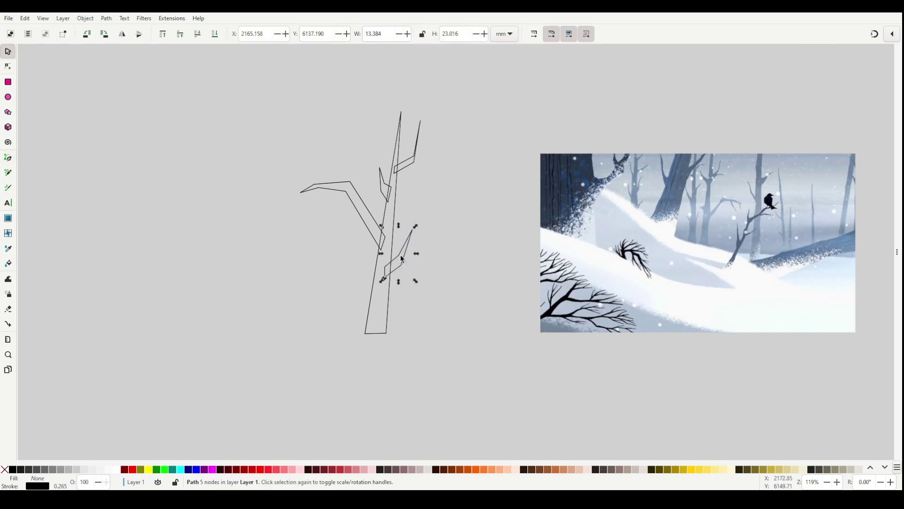
drag(384, 190, 382, 200)
Draw a stubby branch outline about 6 mm wide and 11 mm tall on the trunk's right side, between the two right branches.
key(b)
click(392, 219)
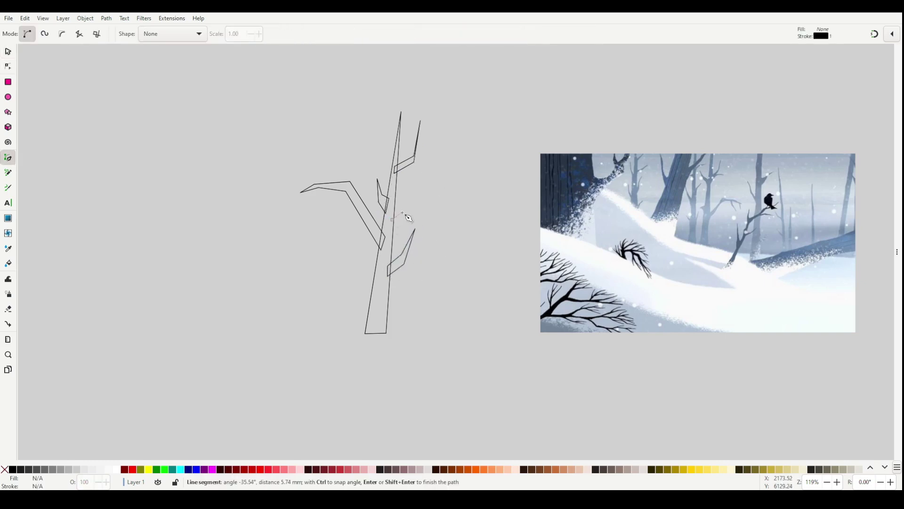
click(391, 236)
click(392, 220)
key(s)
click(449, 249)
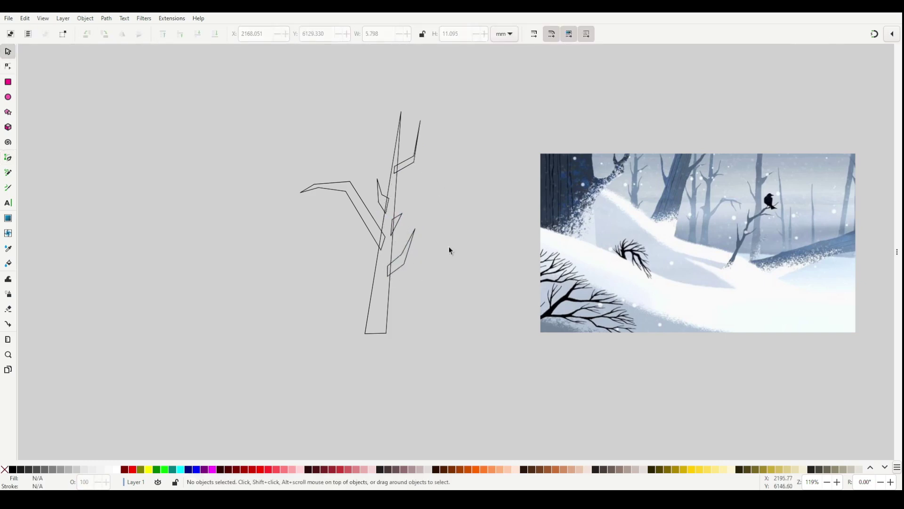
Draw a tiny upright twig on the long left branch and nudge it into place.
key(b)
click(336, 191)
click(339, 185)
click(345, 185)
key(s)
drag(344, 184, 349, 179)
Pull the long left branch in toward the trunk and move its lower base node slightly down.
click(421, 262)
click(356, 195)
key(n)
drag(382, 250, 380, 256)
click(448, 248)
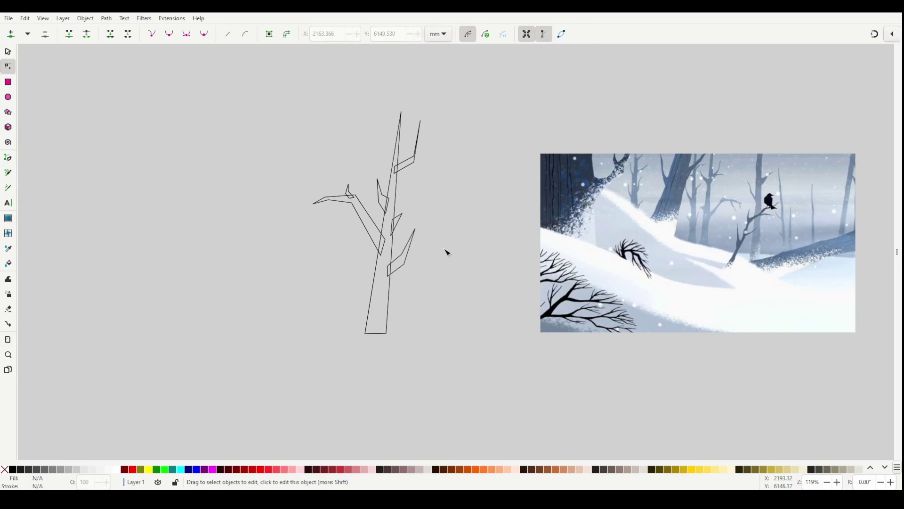
Fill all seven tree paths with the blue-grey sampled from a distant tree in the forest image and remove their strokes.
key(s)
drag(288, 77, 447, 352)
scroll(661, 231, up, 3)
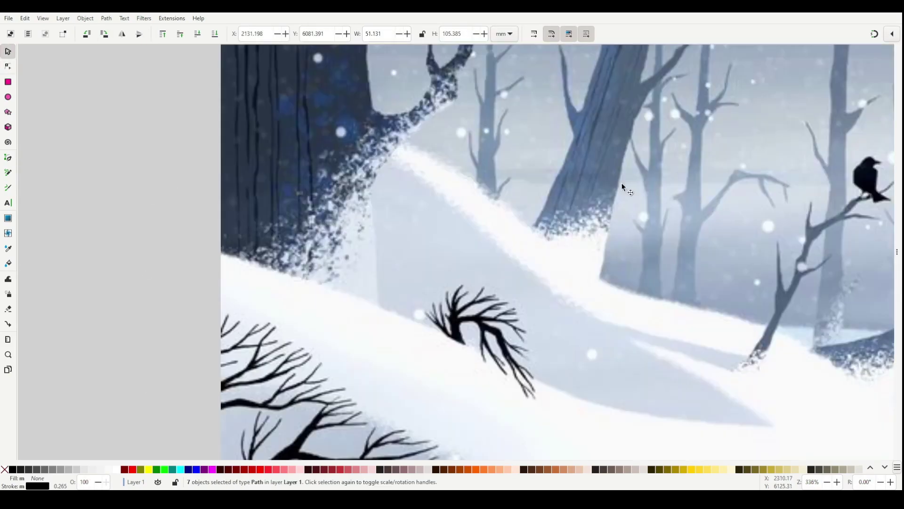
key(d)
click(693, 233)
scroll(442, 215, down, 3)
drag(306, 229, 421, 198)
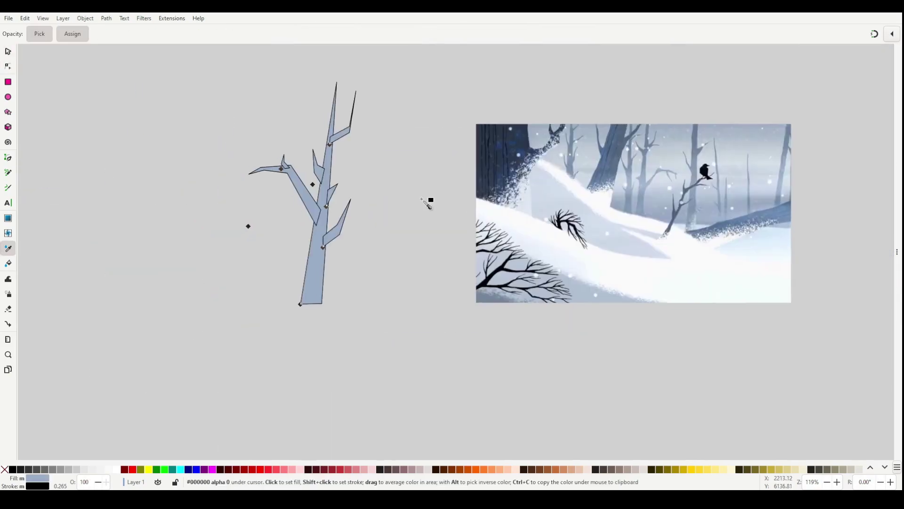
key(s)
shift+click(5, 470)
drag(410, 230, 447, 244)
click(446, 243)
Add nodes along both edges of the lower trunk and shift them to make its outline irregular.
scroll(432, 236, up, 1)
scroll(372, 296, up, 1)
scroll(372, 296, right, 1)
key(n)
click(319, 323)
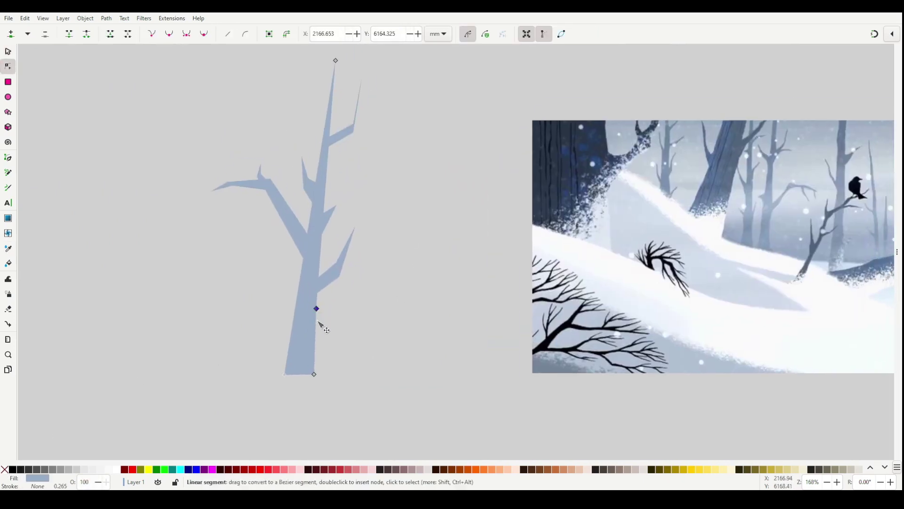
double_click(318, 324)
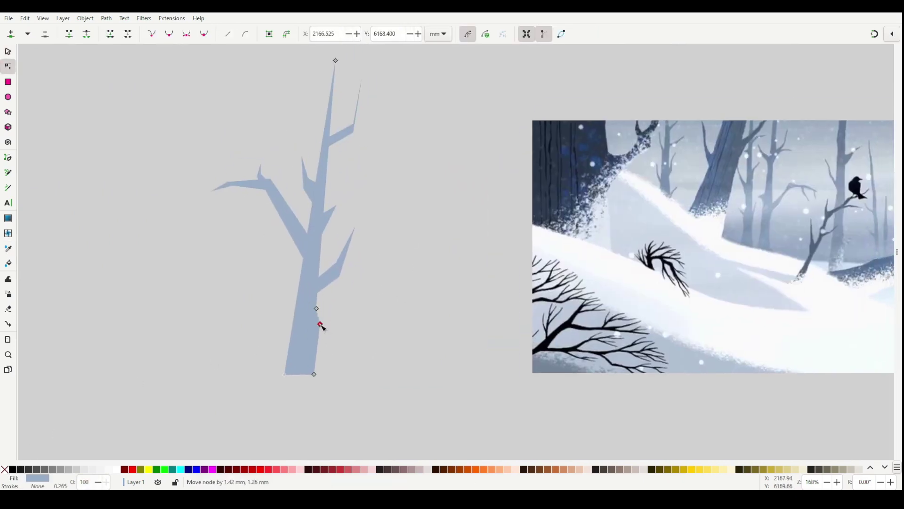
double_click(293, 327)
drag(293, 328, 304, 274)
double_click(300, 303)
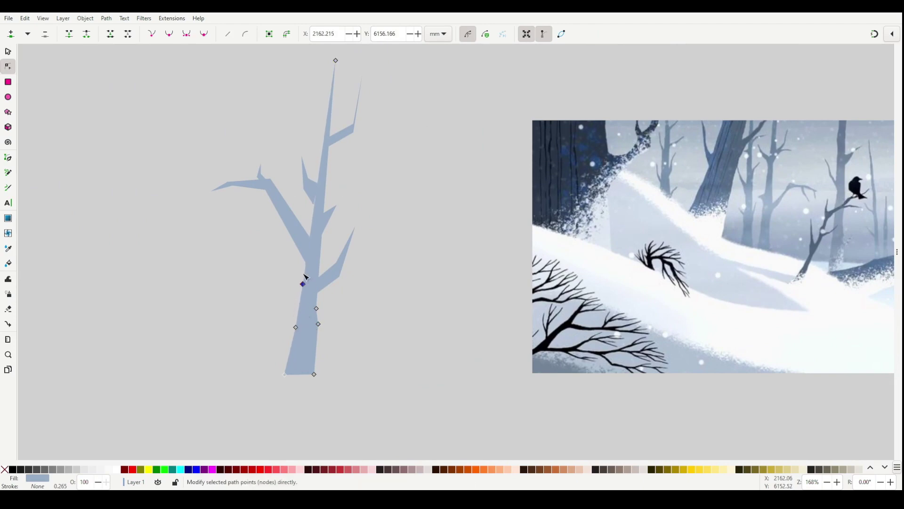
double_click(304, 269)
drag(305, 269, 300, 267)
Add nodes along the left edge of the middle and upper trunk and offset them to roughen the contour.
double_click(307, 226)
double_click(309, 221)
drag(308, 221, 312, 220)
double_click(319, 175)
drag(318, 175, 317, 171)
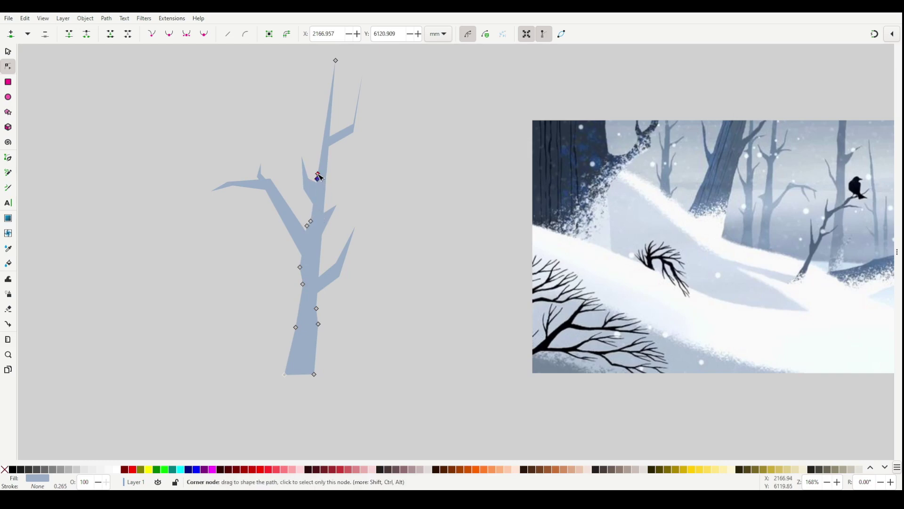
double_click(325, 130)
drag(325, 130, 321, 132)
Add nodes near the top of the trunk and bend its tip to the right.
double_click(328, 100)
drag(328, 100, 340, 60)
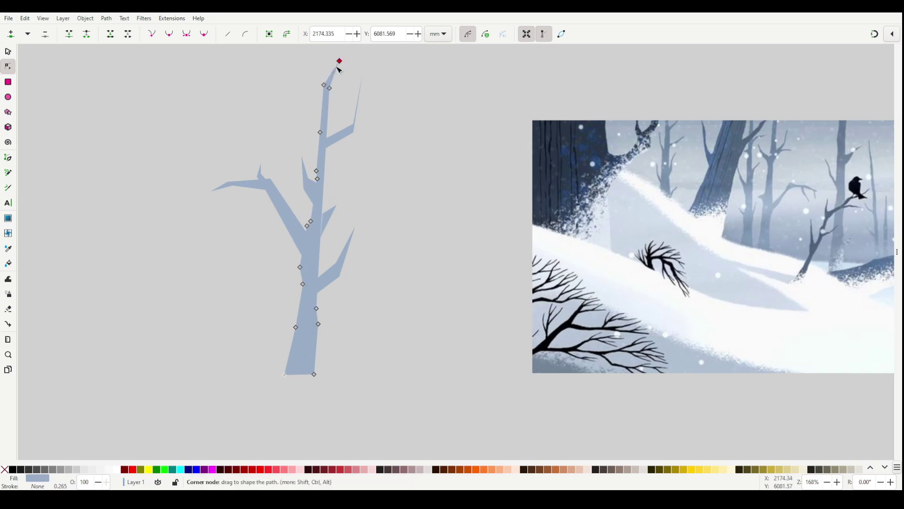
double_click(328, 101)
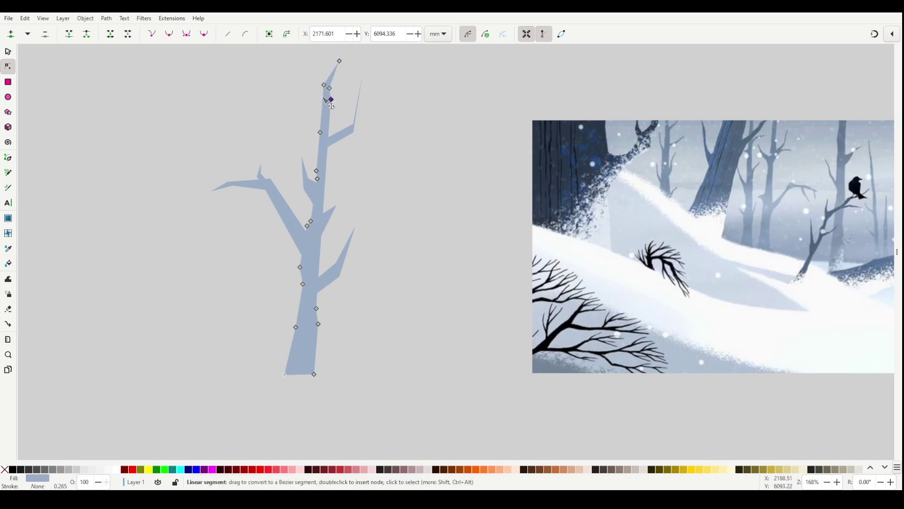
drag(328, 101, 342, 136)
Add nodes to the upper-right branch and reshape its end into a bent, pointed tip.
scroll(328, 134, up, 3)
double_click(335, 136)
double_click(340, 174)
drag(339, 174, 335, 176)
click(334, 189)
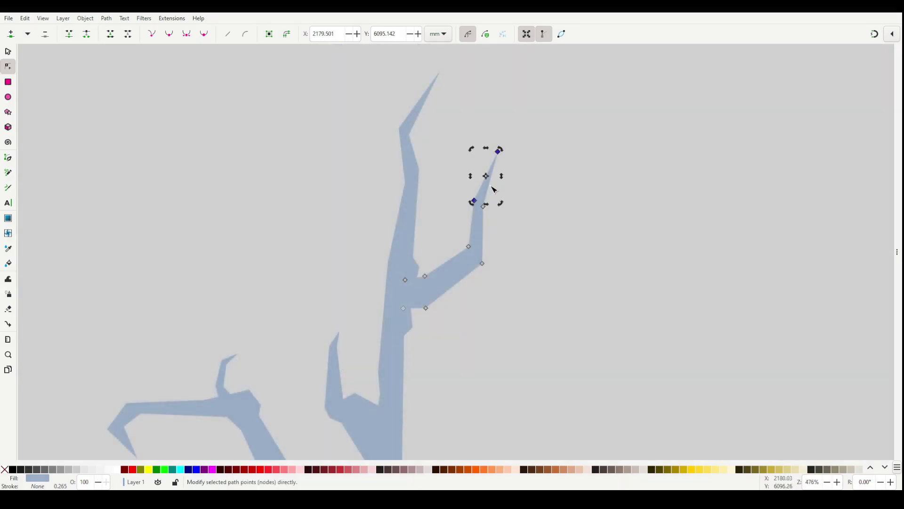
double_click(488, 190)
double_click(484, 182)
drag(498, 152, 488, 152)
drag(488, 190, 482, 160)
Add nodes at the trunk's top and reshape the end into a short, upward-hooked tip.
click(426, 101)
drag(440, 71, 423, 105)
double_click(420, 108)
click(445, 85)
double_click(432, 102)
key(s)
click(446, 177)
scroll(446, 178, down, 4)
drag(448, 236, 416, 263)
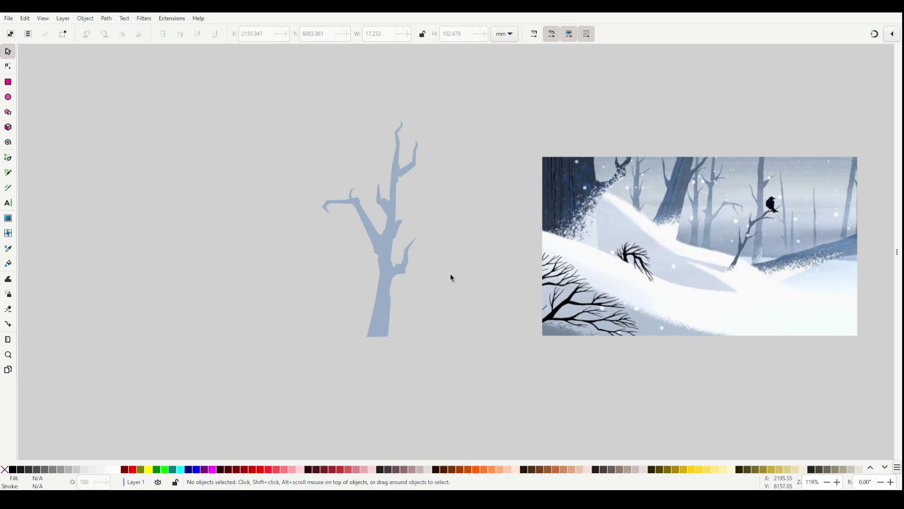
Adjust the nodes along the lower trunk's edges around the base of the branches.
scroll(388, 306, up, 4)
key(n)
click(371, 288)
drag(388, 270, 386, 255)
click(324, 279)
key(ctrl+z)
drag(326, 281, 314, 310)
key(s)
click(417, 278)
Move the bottom nodes of the lower-right branch to slim its underside where it leaves the trunk.
drag(435, 222, 407, 300)
scroll(377, 223, up, 2)
click(451, 244)
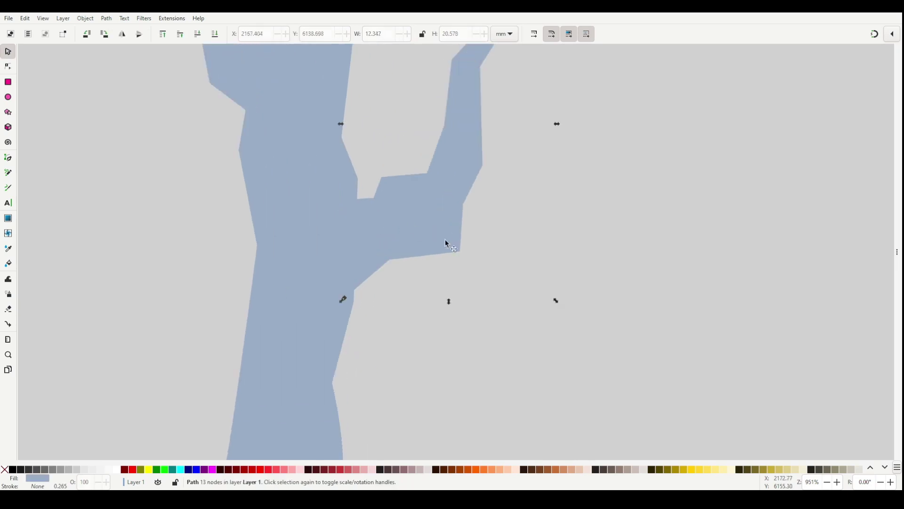
key(n)
drag(390, 260, 376, 267)
mouse_move(461, 252)
mouse_down()
mouse_move(470, 236)
mouse_move(446, 258)
mouse_up()
drag(446, 258, 447, 257)
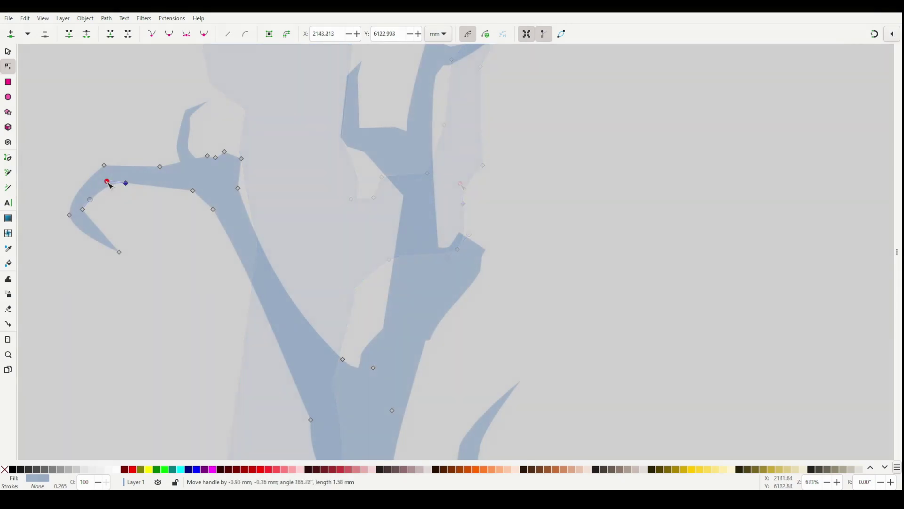
Reposition the base nodes of the small upper-left branch to refine its join with the trunk.
mouse_move(110, 185)
mouse_down()
mouse_move(92, 203)
mouse_move(120, 183)
mouse_up()
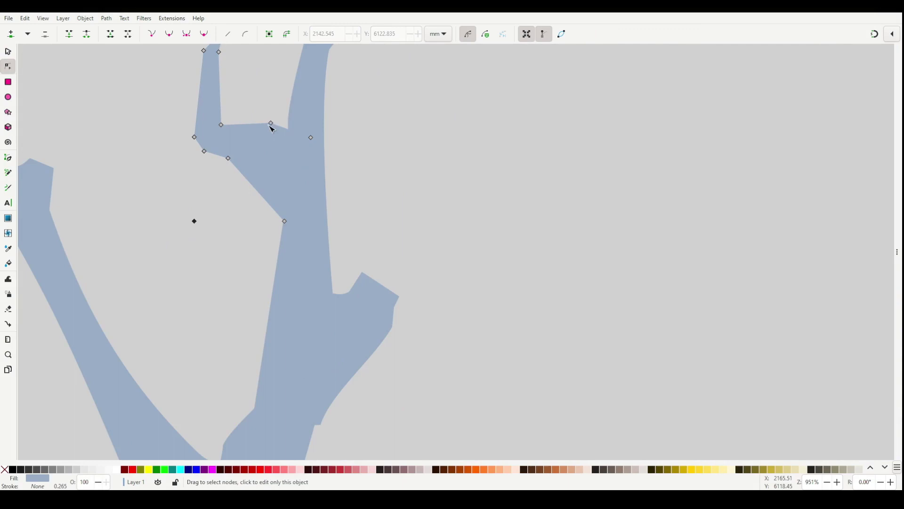
drag(272, 125, 248, 115)
drag(312, 138, 297, 145)
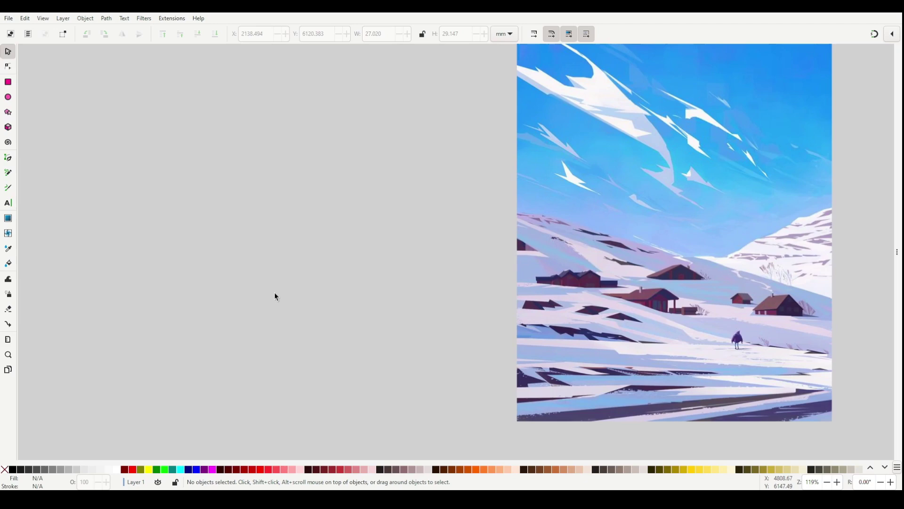
Draw a closed, slanted four-sided roof outline beside the snowy village picture.
key(b)
click(270, 290)
click(374, 298)
click(413, 239)
click(306, 235)
click(269, 289)
key(n)
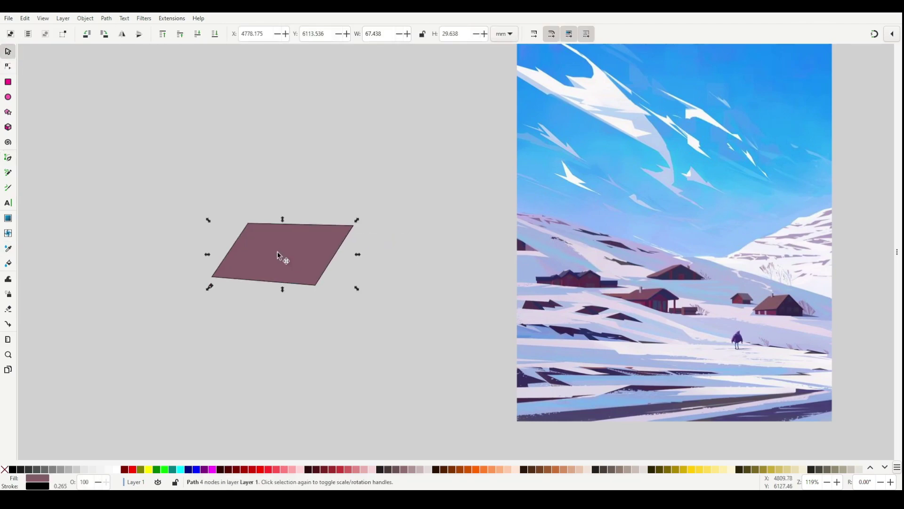
Draw a narrow upright four-sided chimney face to the right of the roof and level its top edge.
key(b)
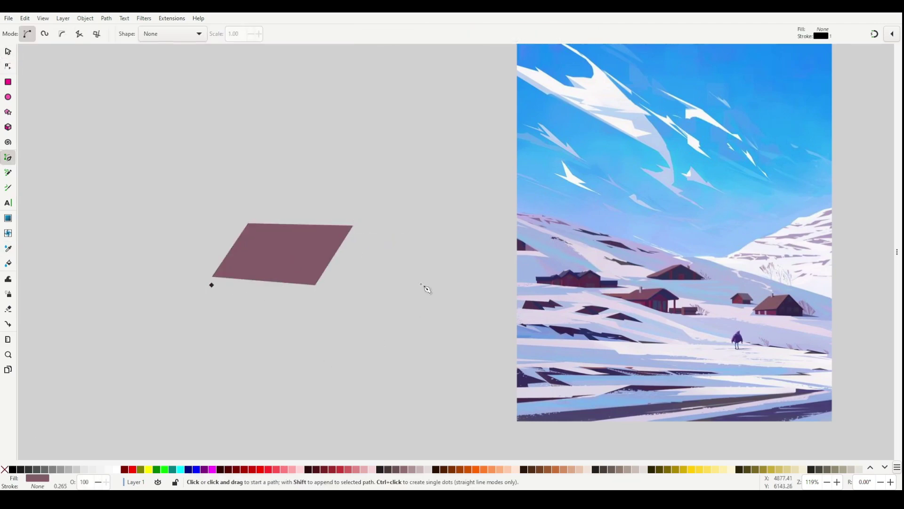
click(425, 233)
click(450, 241)
click(425, 312)
click(425, 233)
key(n)
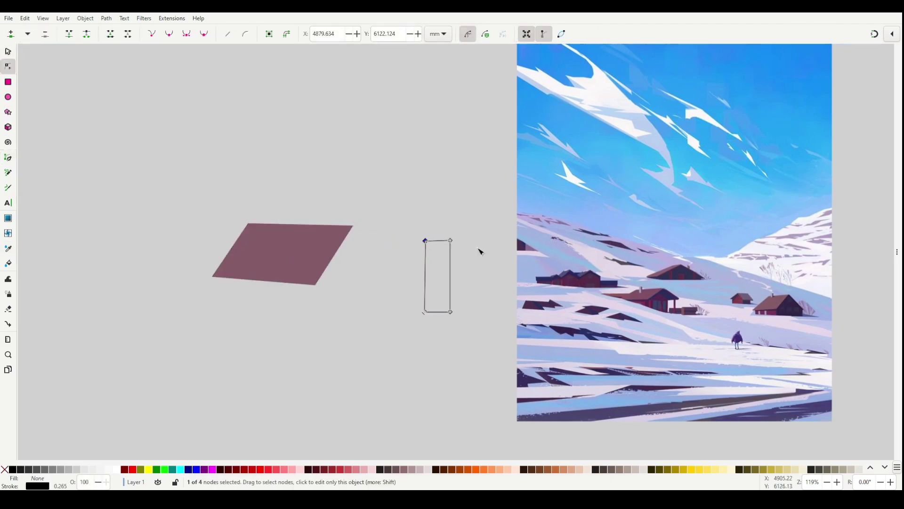
drag(425, 234, 426, 241)
Draw a second narrow upright chimney face and align it against the side of the first one.
scroll(477, 249, up, 2)
key(b)
click(423, 232)
click(444, 234)
click(424, 376)
click(423, 233)
key(s)
drag(449, 304, 459, 304)
drag(456, 294, 455, 294)
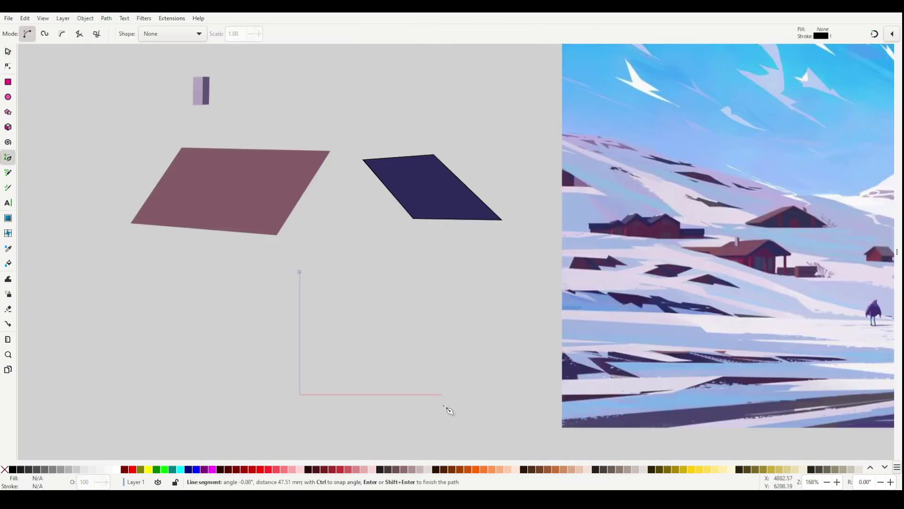
Complete a four-sided house wall about 41 mm wide and 44 mm tall below the two roof panels.
click(420, 393)
click(419, 268)
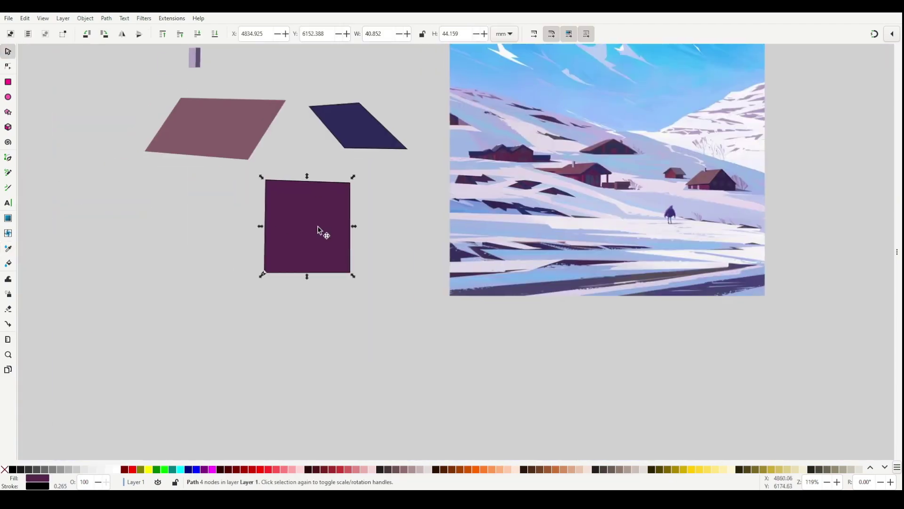
click(350, 225)
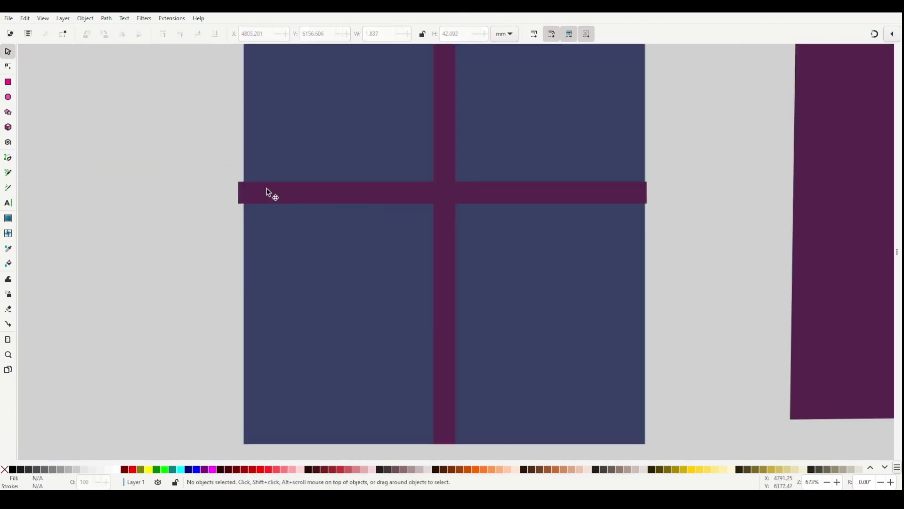